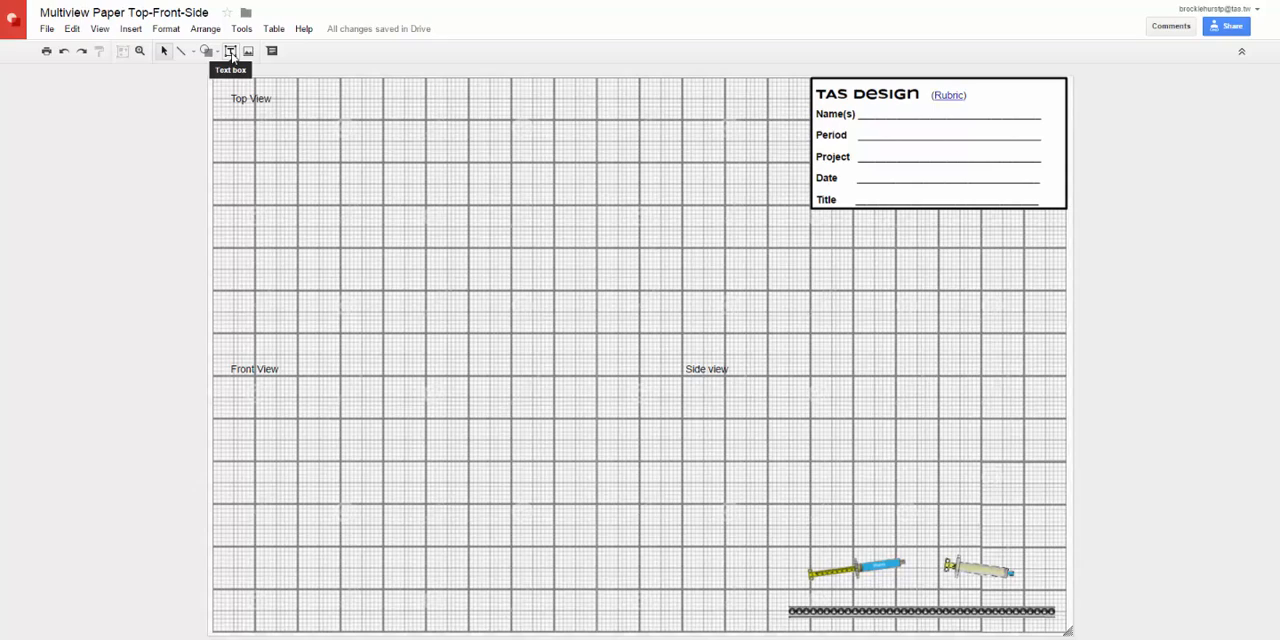
Step: Add a text box over the Name(s) line of the title block and enter the student's full name
left_click(231, 52)
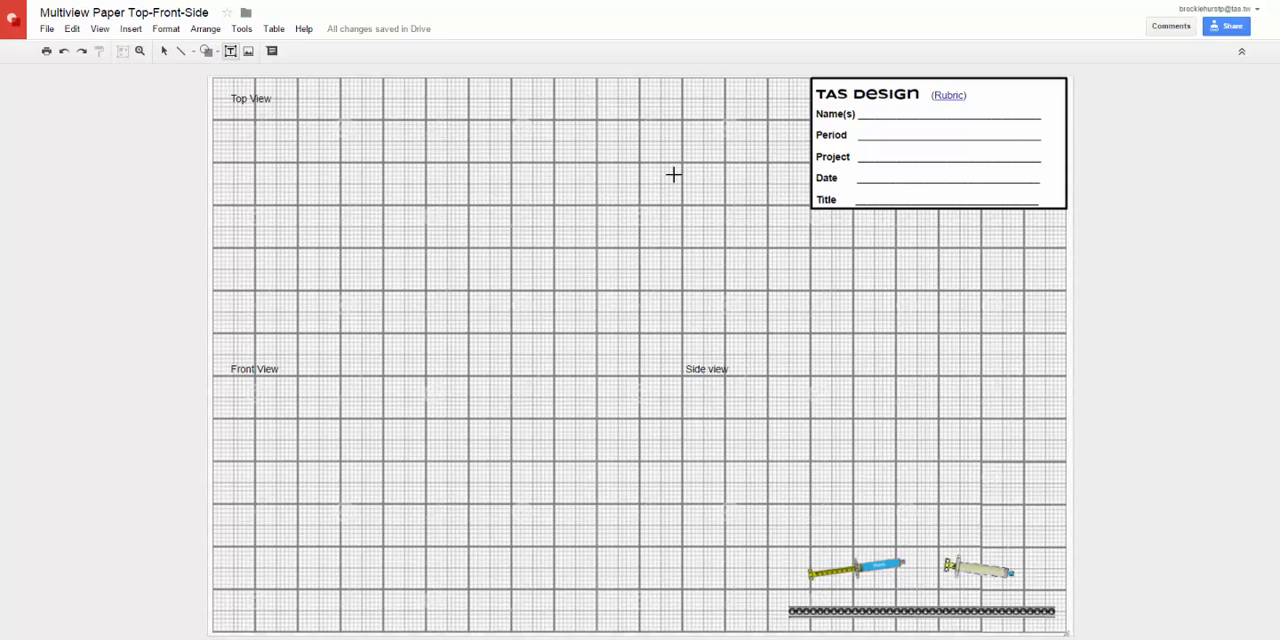
left_click_drag(856, 98, 1046, 125)
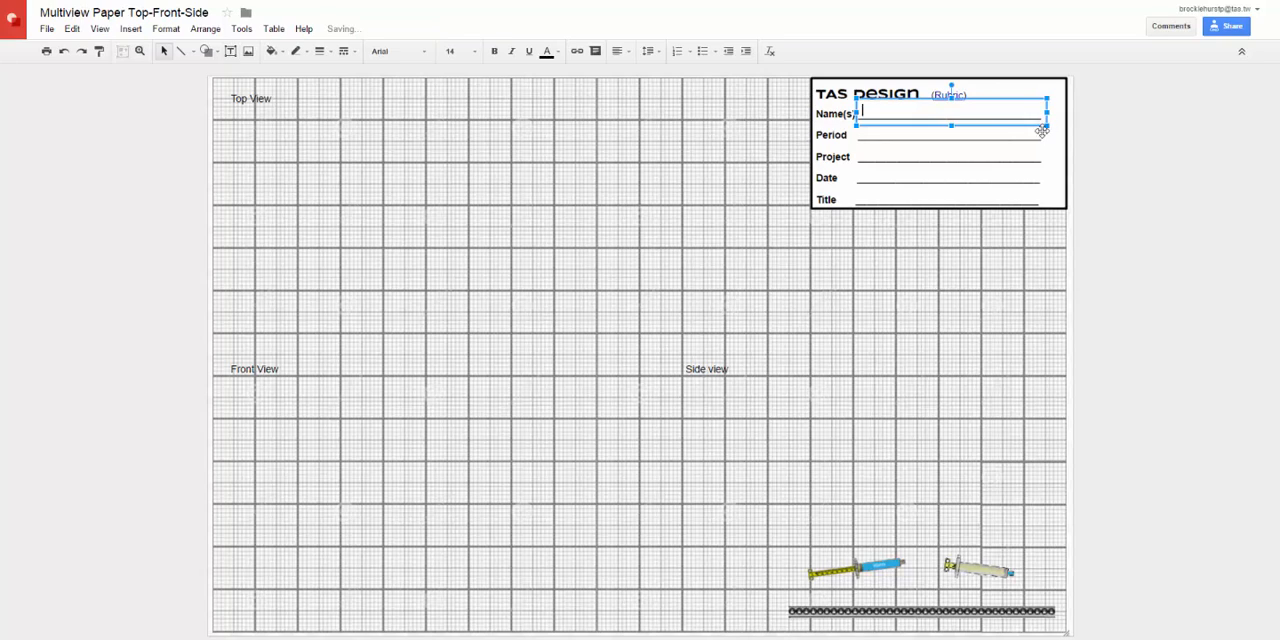
left_click(966, 196)
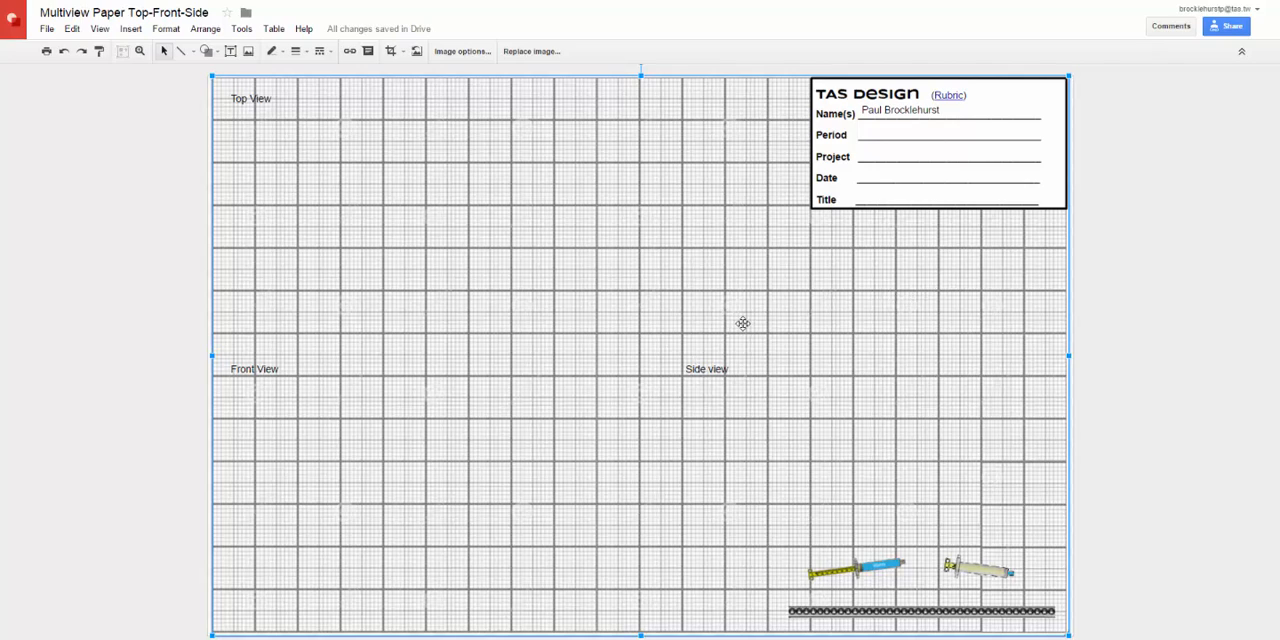
Step: Open the Rubric link in the title block, review the grading criteria, and return to the drawing
left_click(957, 94)
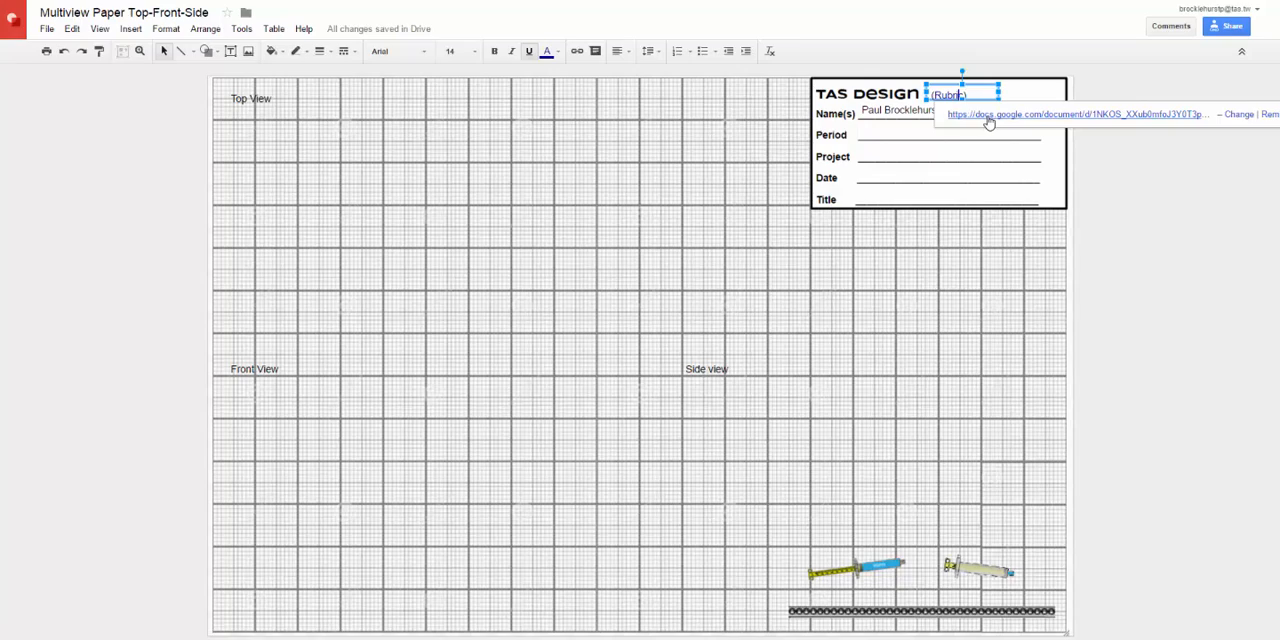
left_click(988, 114)
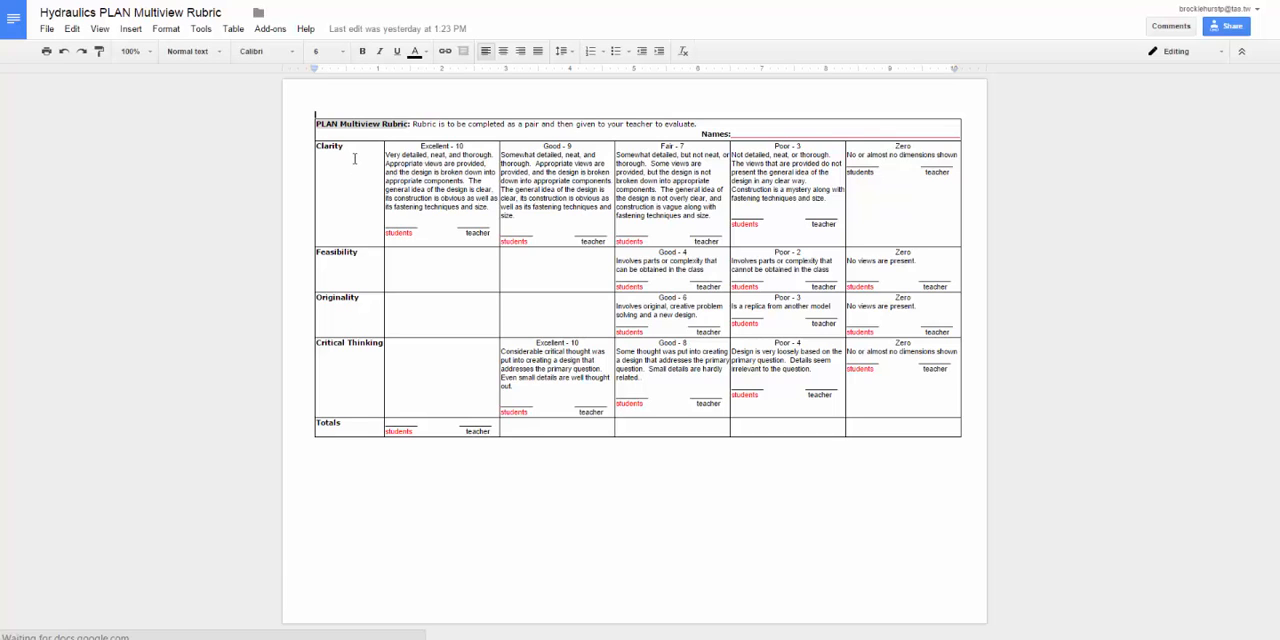
left_click(358, 297)
left_click(354, 355)
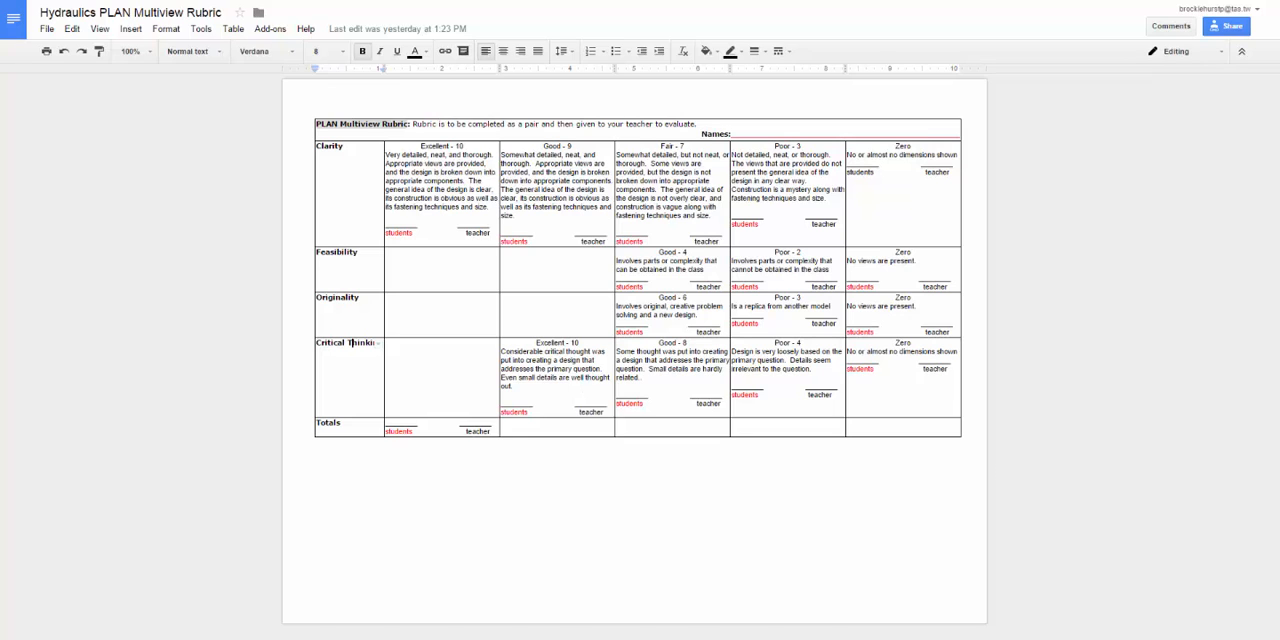
key("ctrl+shift+Tab")
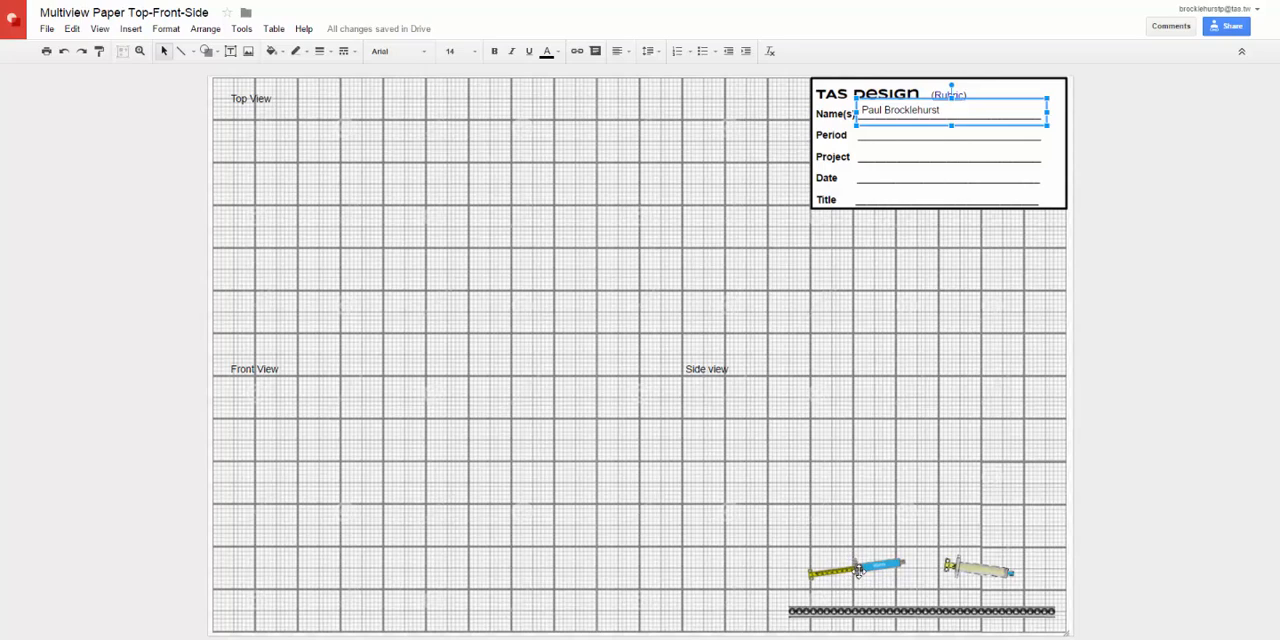
Step: Move the blue syringe, the pale syringe and the beaded strip out of the bottom corner and spread them across the side view
left_click_drag(866, 562, 824, 500)
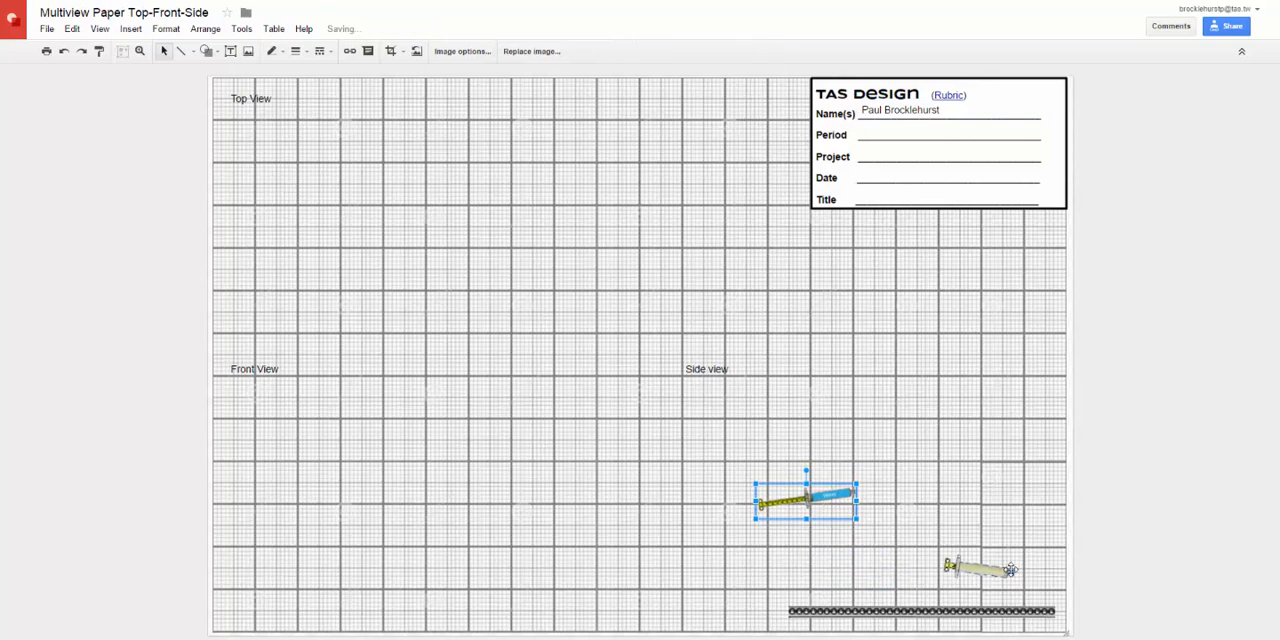
left_click_drag(975, 567, 850, 412)
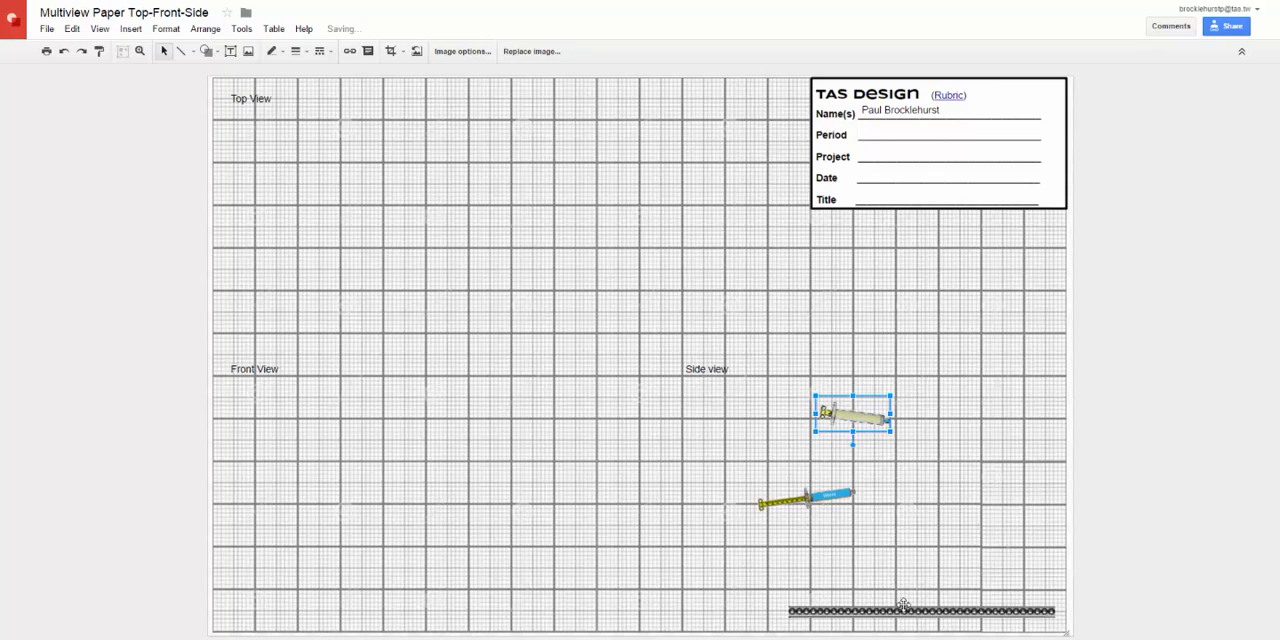
left_click_drag(896, 608, 887, 534)
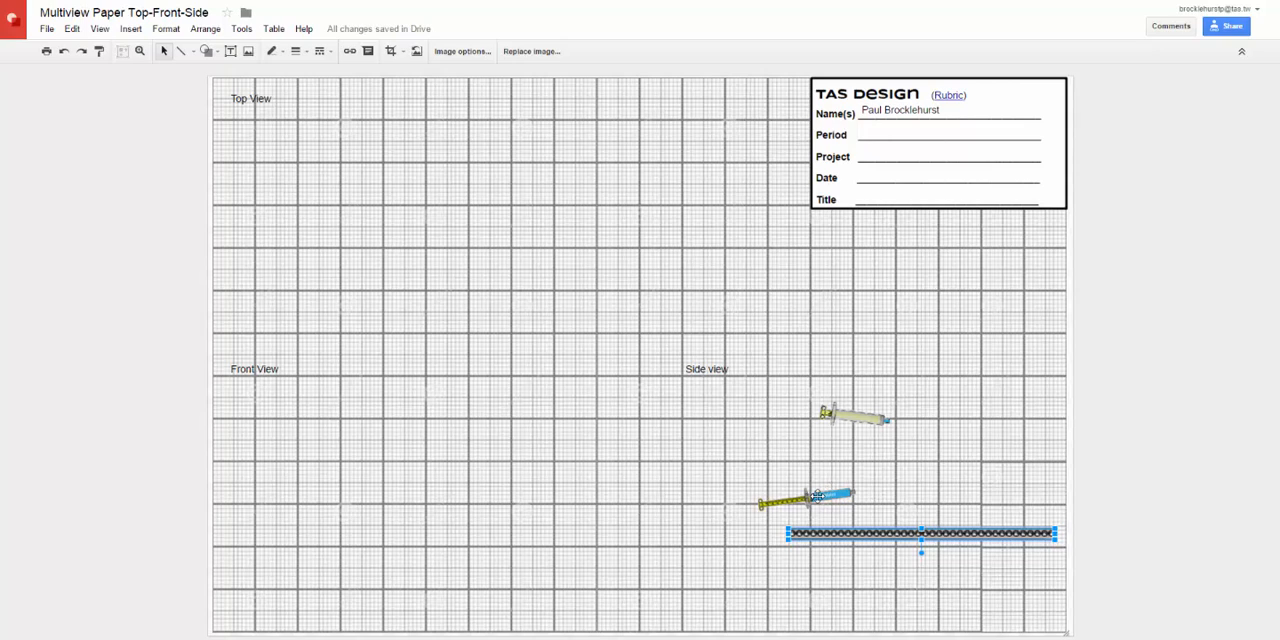
left_click_drag(818, 500, 946, 383)
left_click_drag(834, 410, 823, 477)
Step: Duplicate the beaded strip, place the copy below the Side view label and scale it to about two thirds of its length
left_click_drag(910, 530, 876, 428)
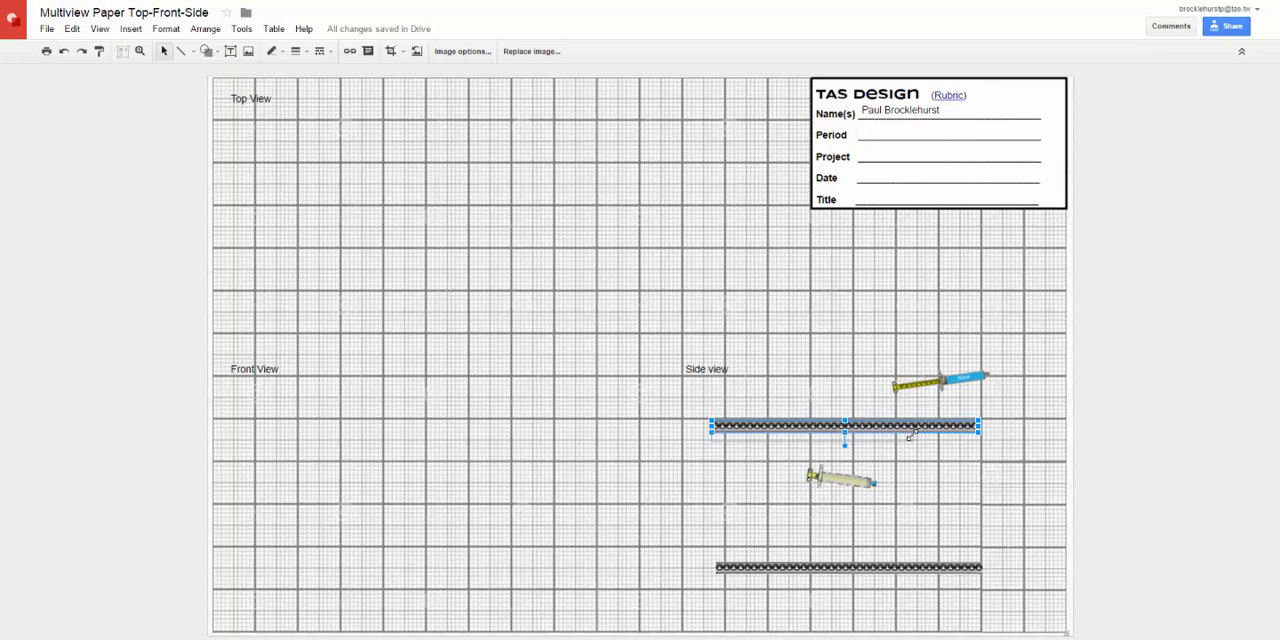
left_click_drag(891, 437, 891, 436)
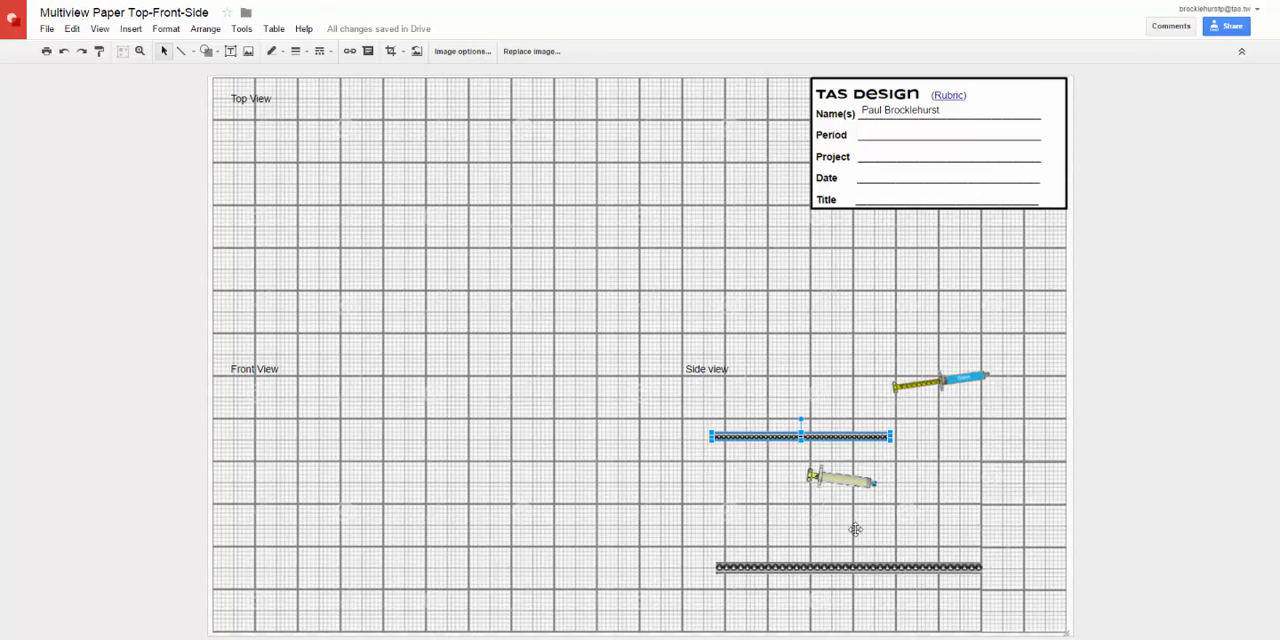
Step: Duplicate the blue syringe, place the copy beneath the original and rotate it upright with the blue barrel on top
left_click(945, 390)
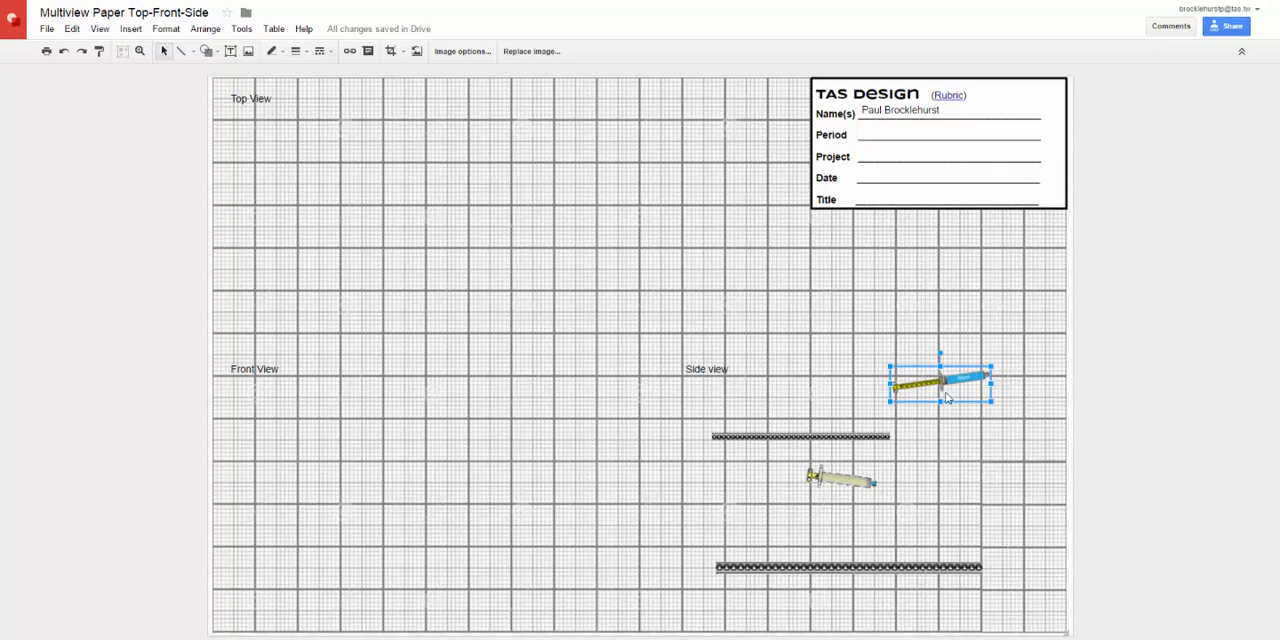
key("ctrl+d")
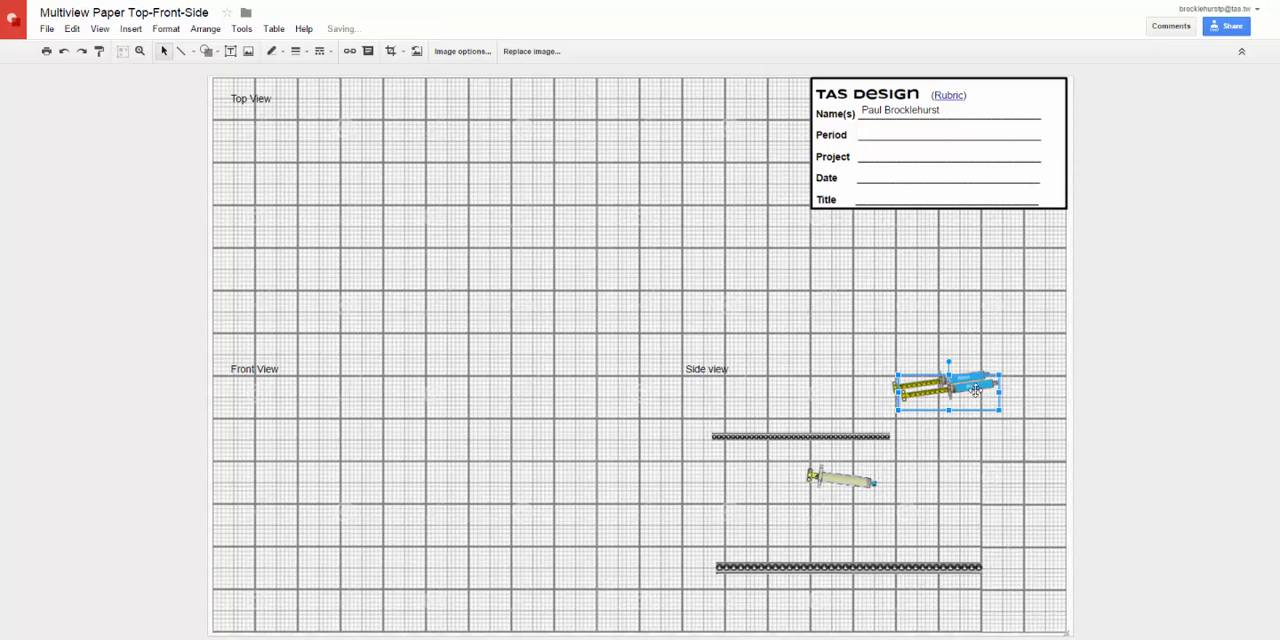
left_click_drag(975, 390, 977, 492)
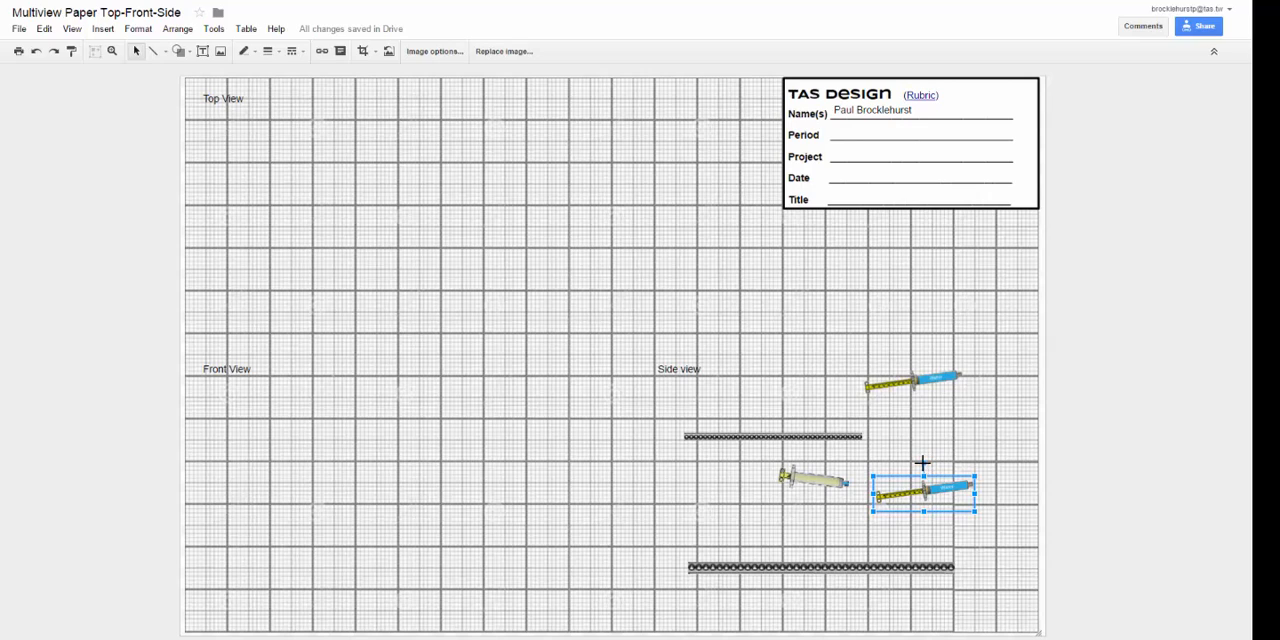
left_click_drag(923, 463, 888, 488)
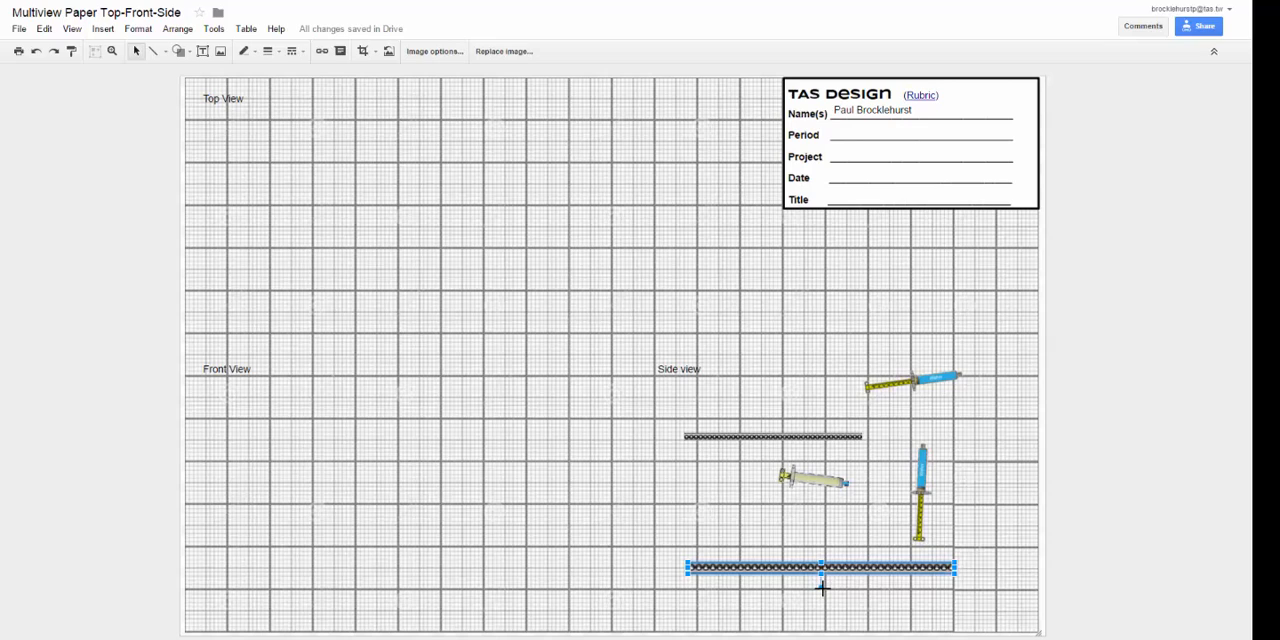
Step: Rotate the long lower strip half a turn about its centre so that it lies horizontal
left_click_drag(821, 588, 770, 560)
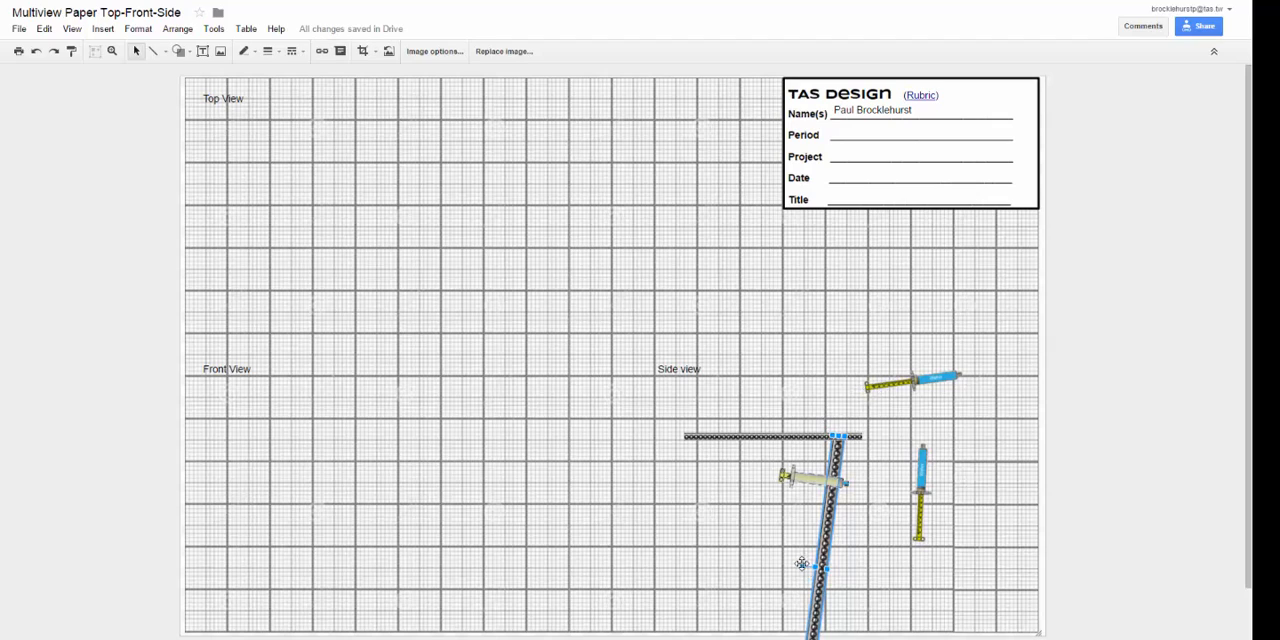
left_click_drag(801, 563, 820, 524)
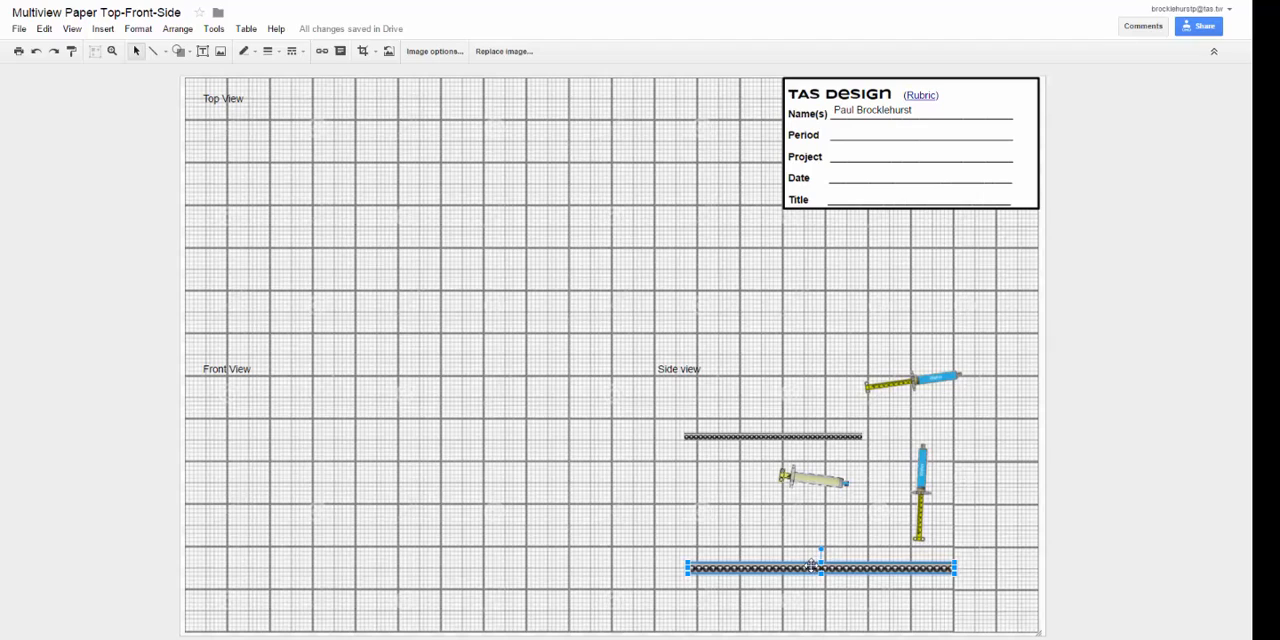
Step: Look through the available commands for the rotation options that apply to the selected strip
left_click(42, 29)
mouse_move(16, 36)
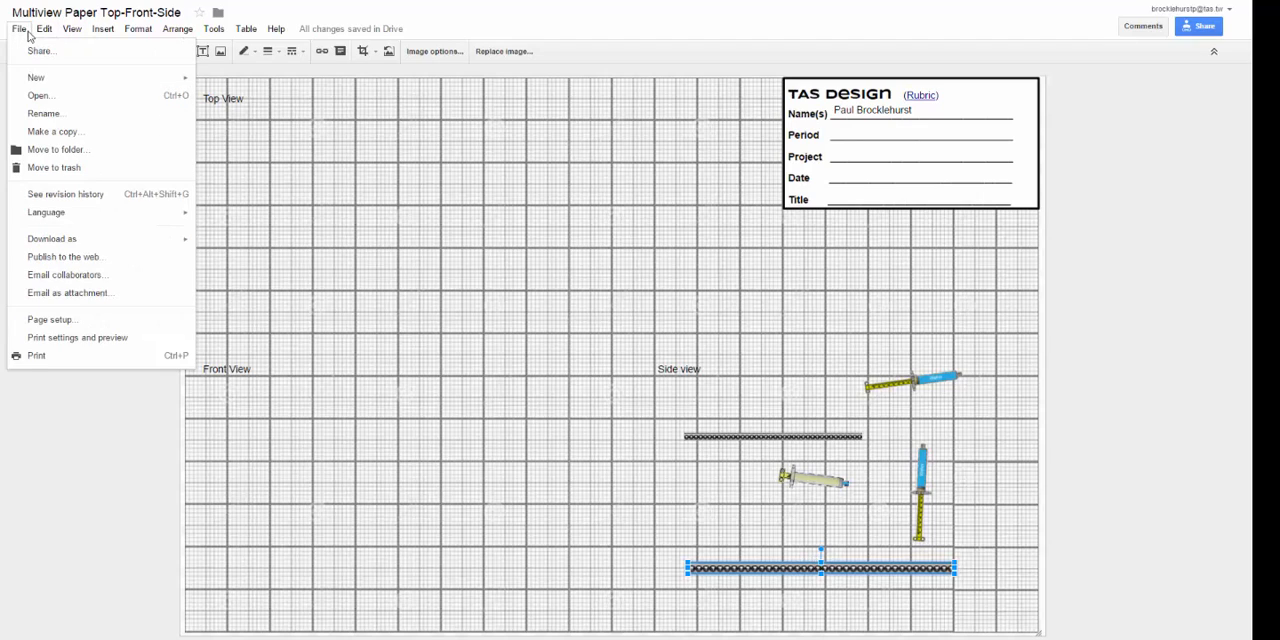
mouse_move(74, 38)
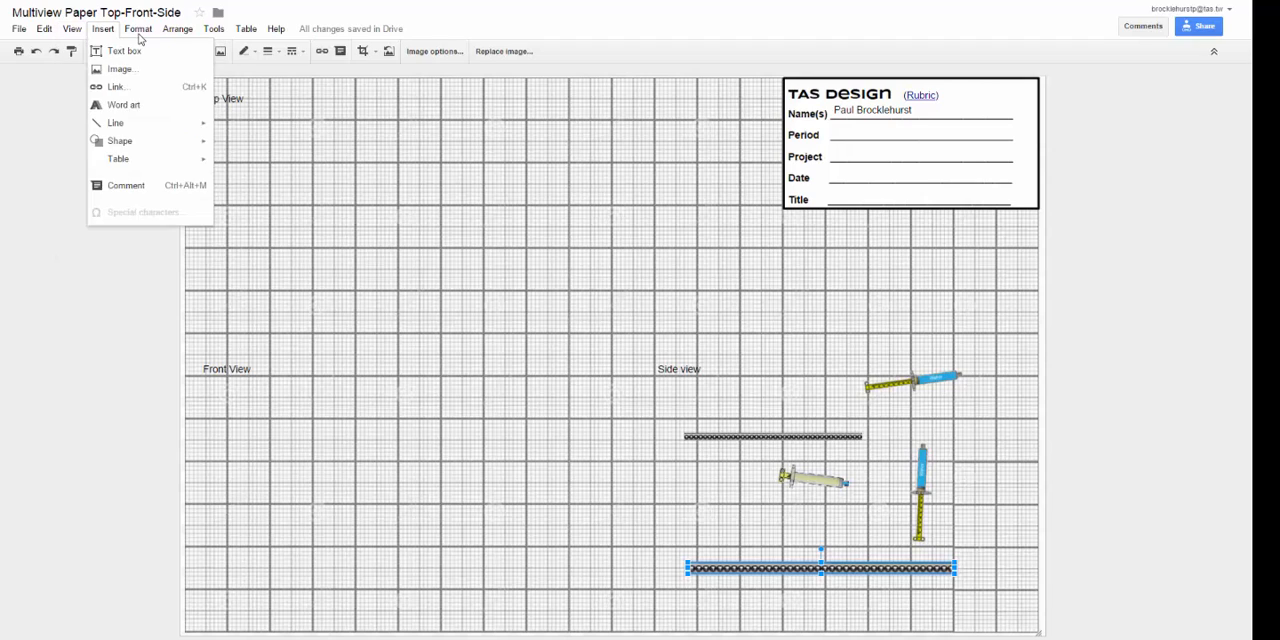
mouse_move(143, 38)
mouse_move(186, 36)
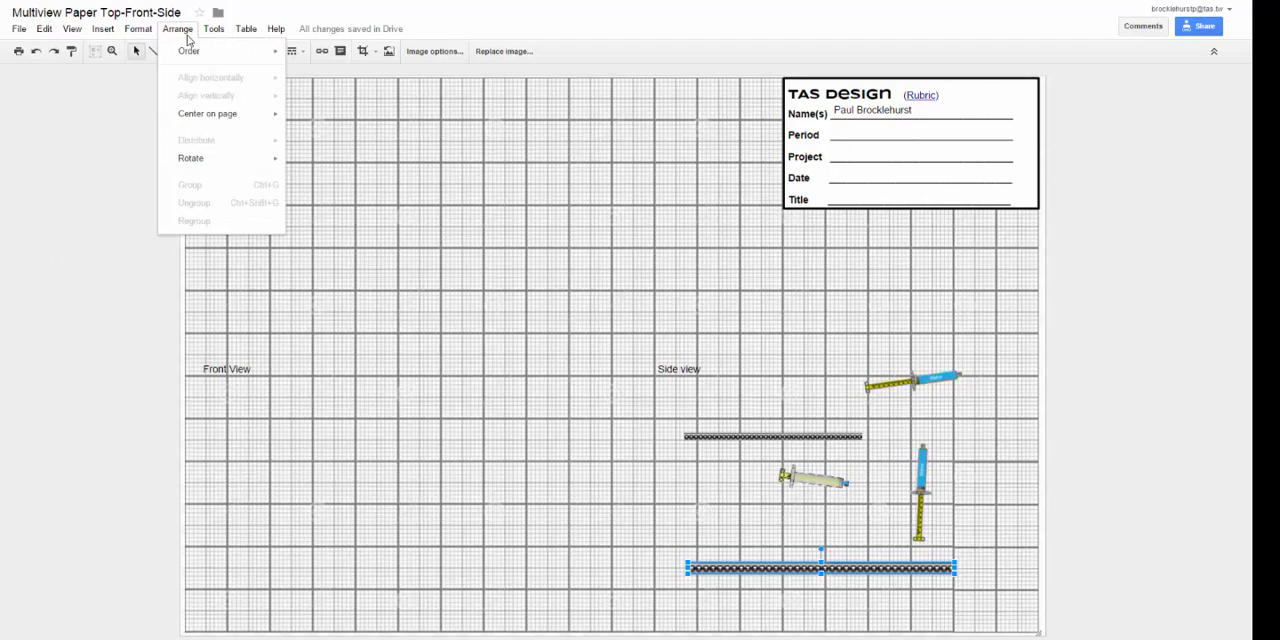
mouse_move(210, 159)
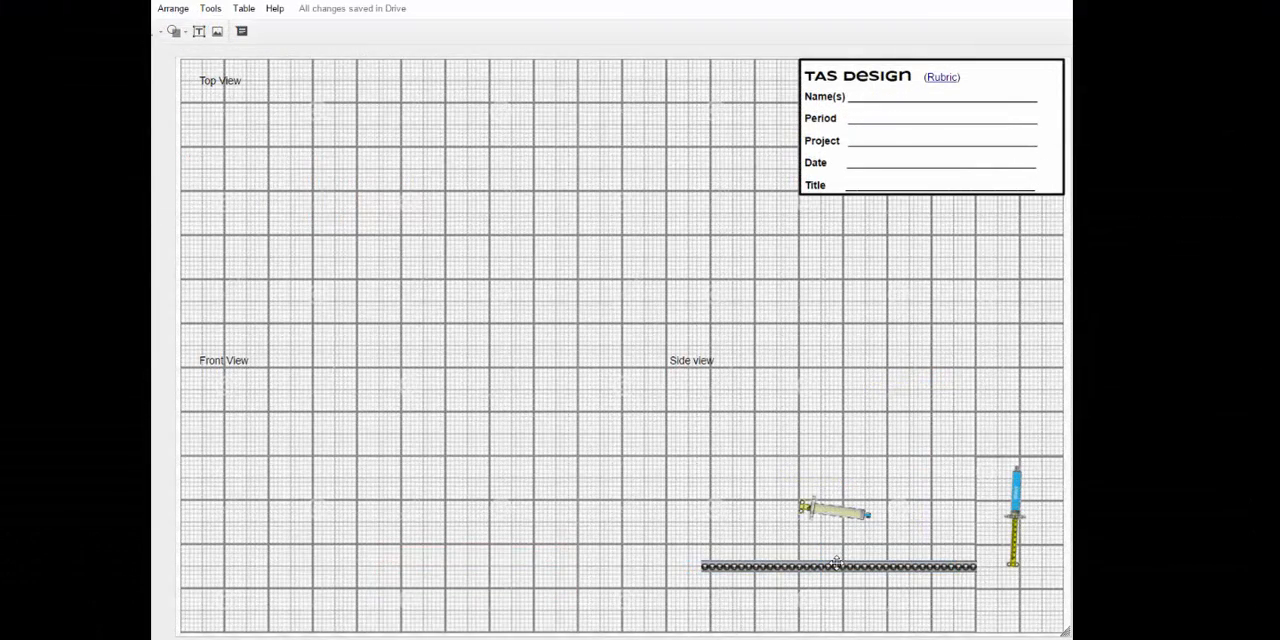
Step: Move the beaded strip to the open area between the top and front views and crop away its right half
left_click_drag(836, 565, 524, 277)
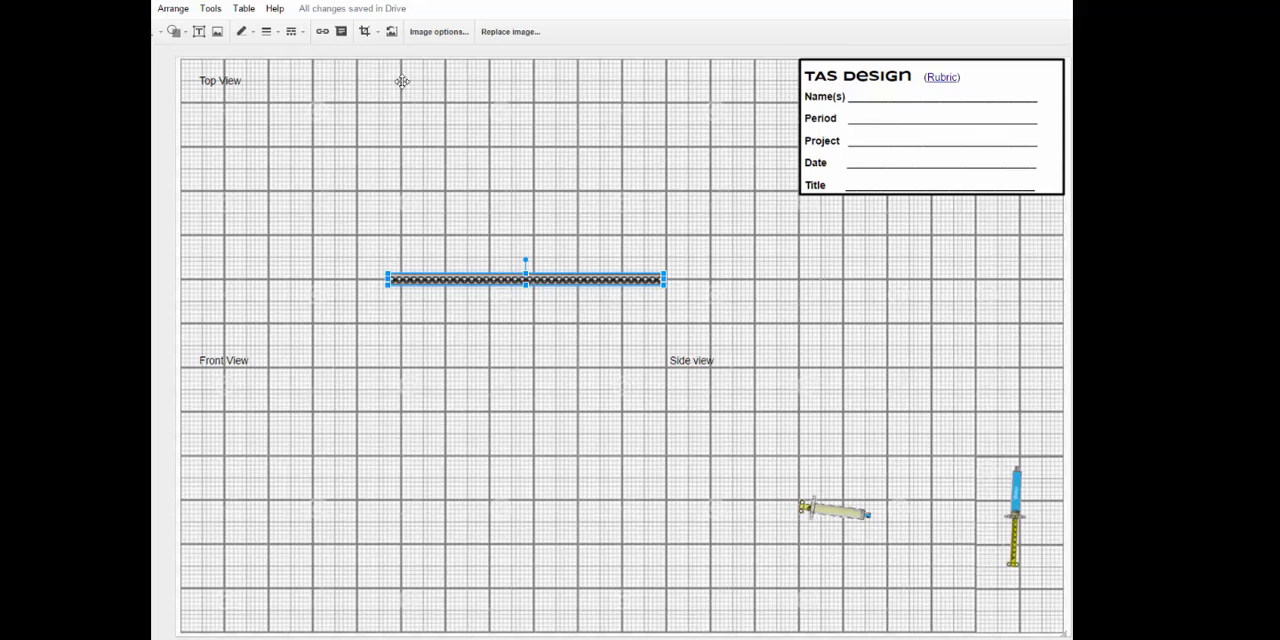
left_click(377, 33)
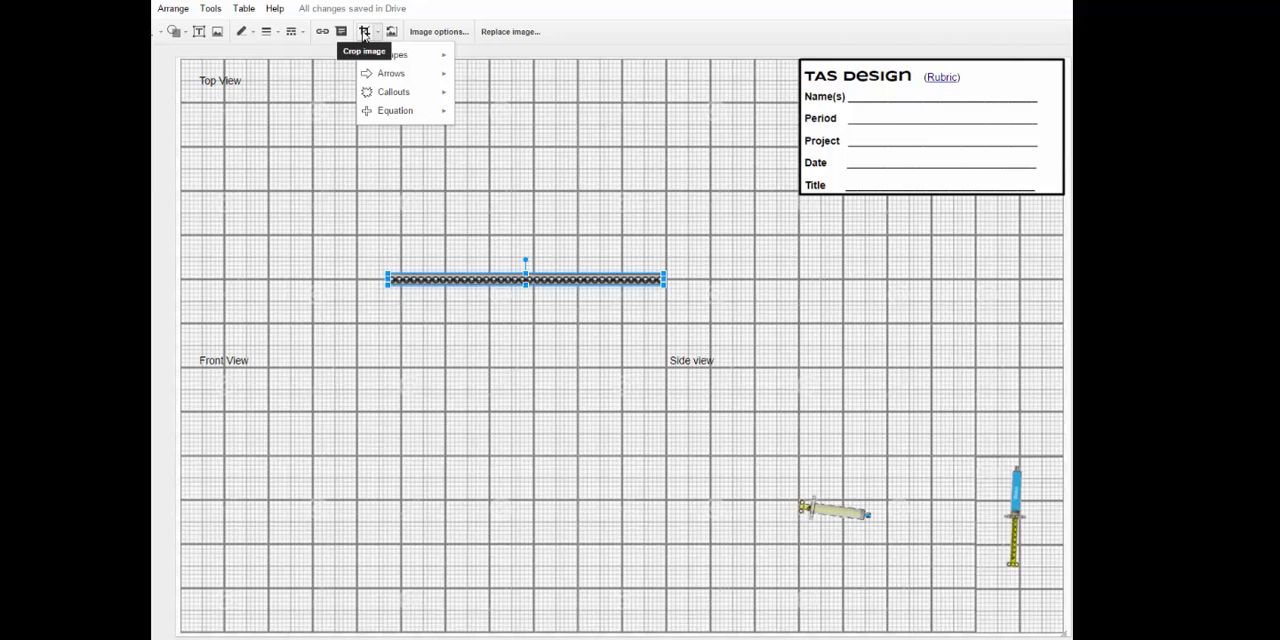
left_click(365, 34)
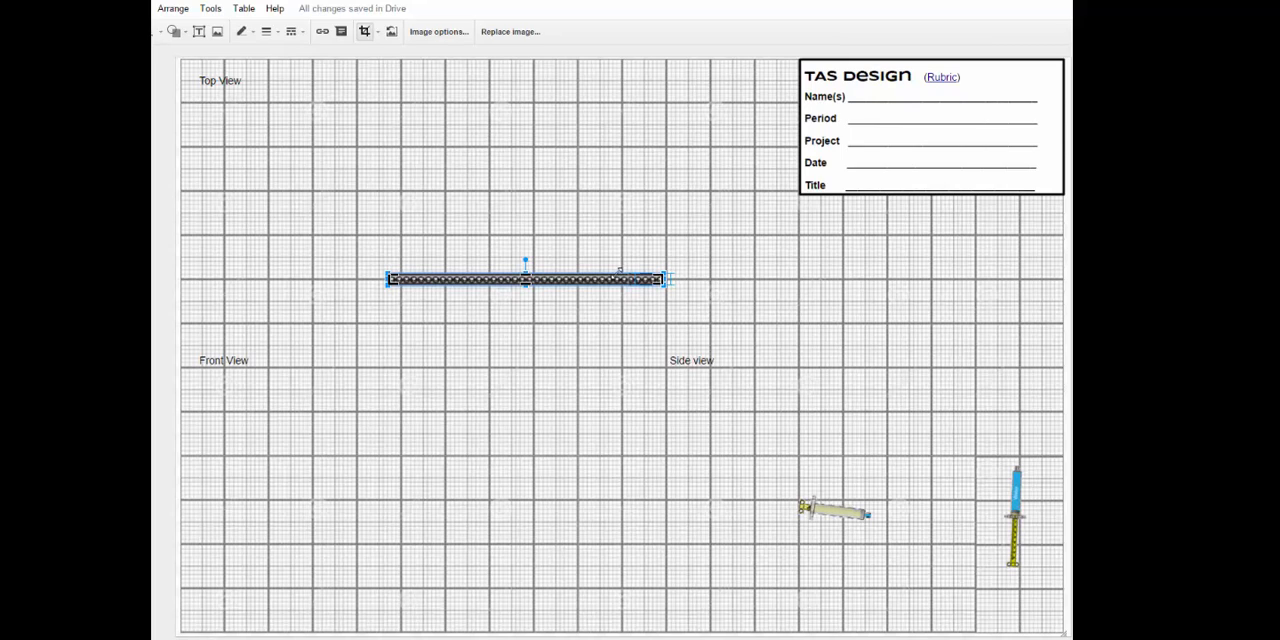
left_click_drag(532, 270, 529, 276)
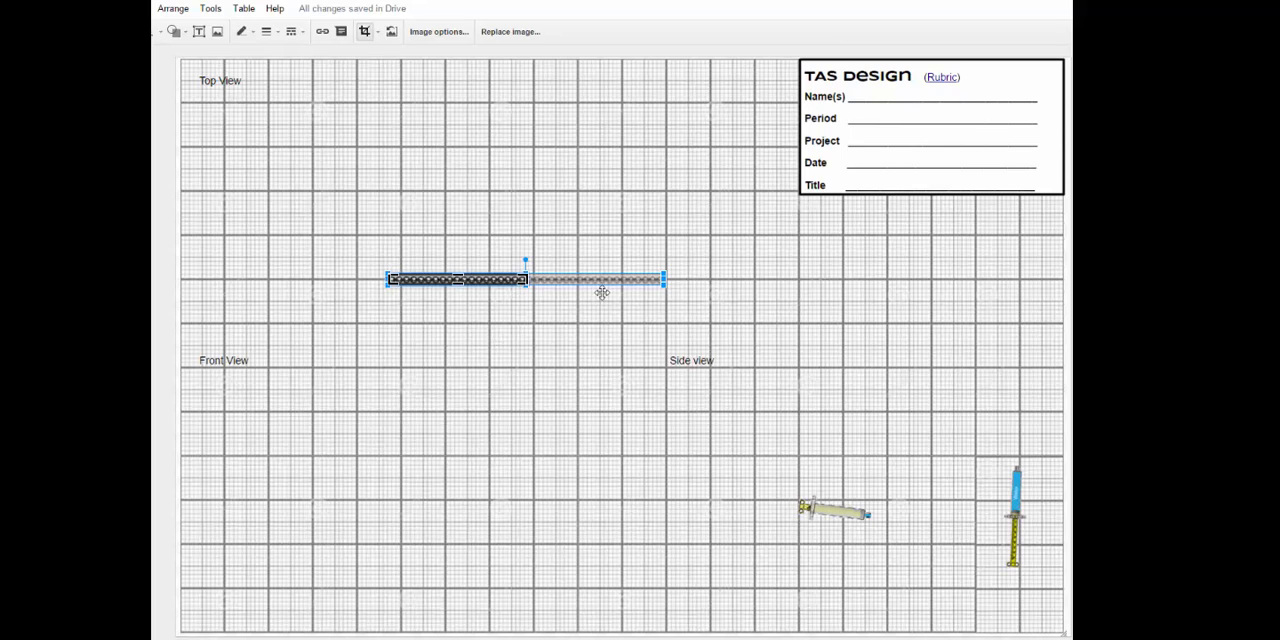
key("Return")
left_click(600, 443)
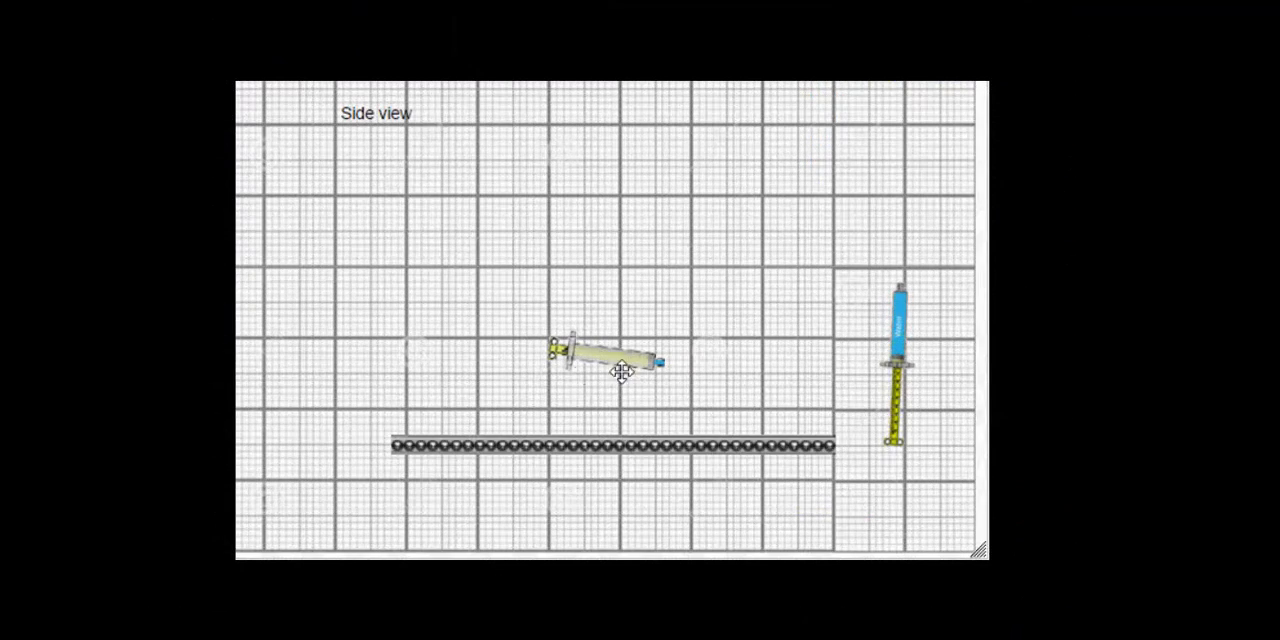
Step: Move the pale syringe and the long strip up within the side view, and place a duplicate of the strip below
left_click_drag(615, 360, 382, 266)
left_click_drag(654, 440, 641, 339)
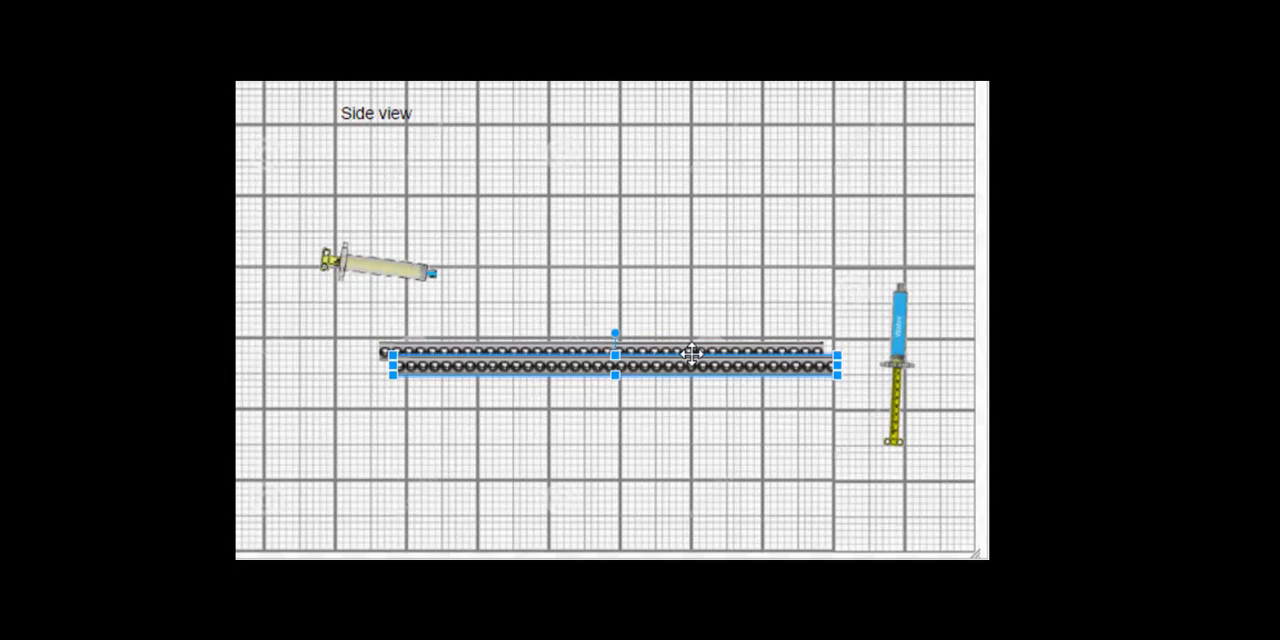
left_click_drag(692, 354, 698, 468)
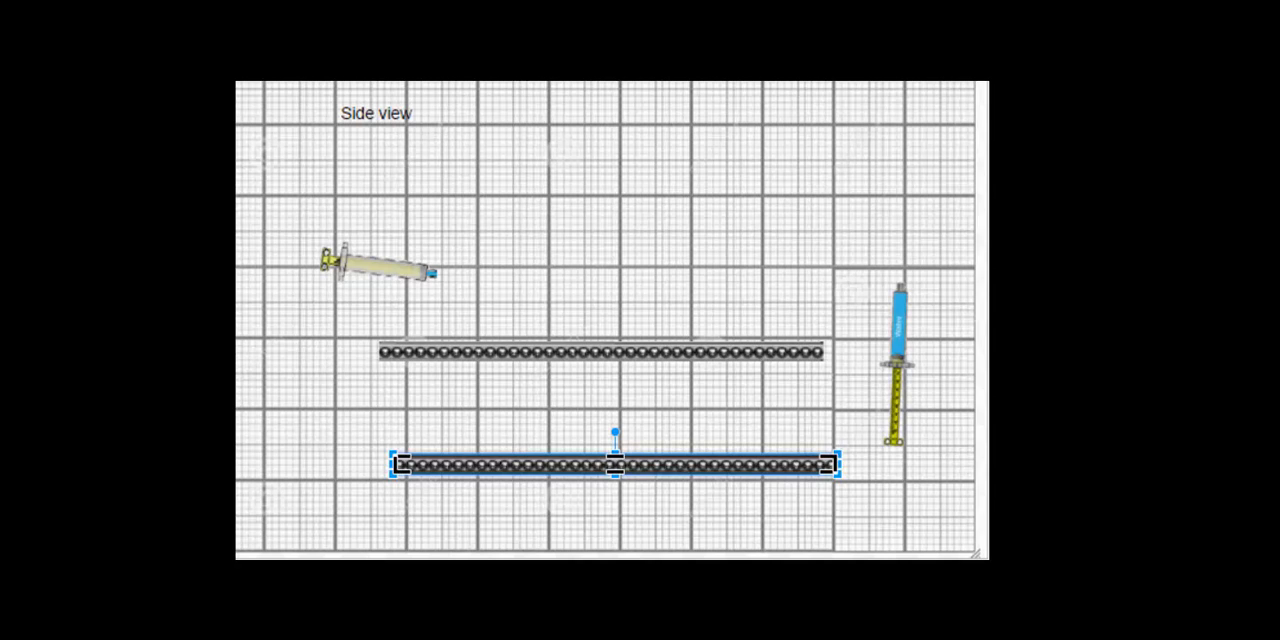
Step: Crop the lower strip to a little over a third of its length and place a duplicate to its right
left_click_drag(838, 456, 814, 470)
key("ctrl+d")
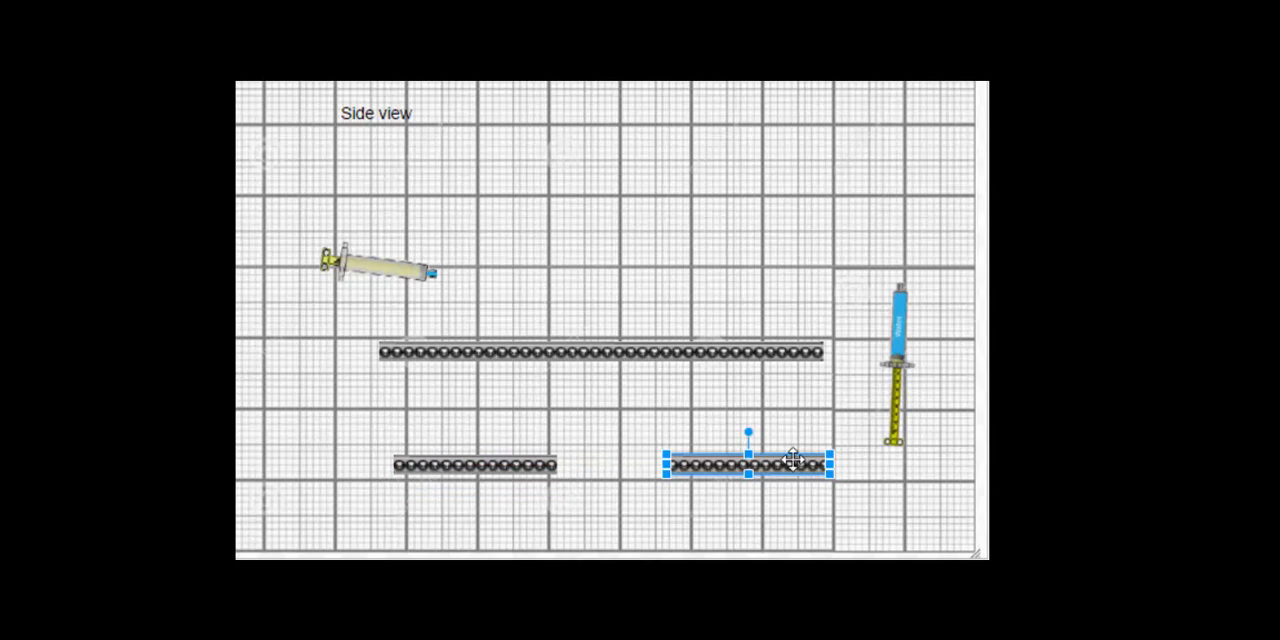
Step: Rotate both short strips 90° together and place them as vertical legs under the two ends of the long strip
left_click(460, 462, "shift")
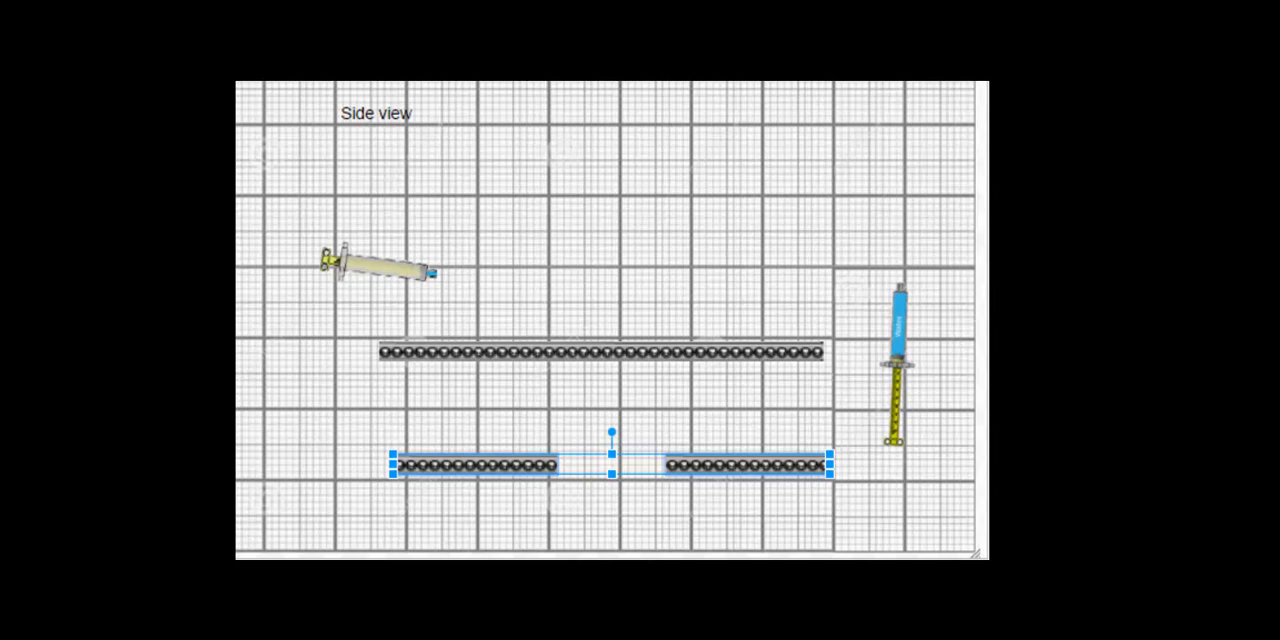
left_click_drag(612, 432, 526, 452)
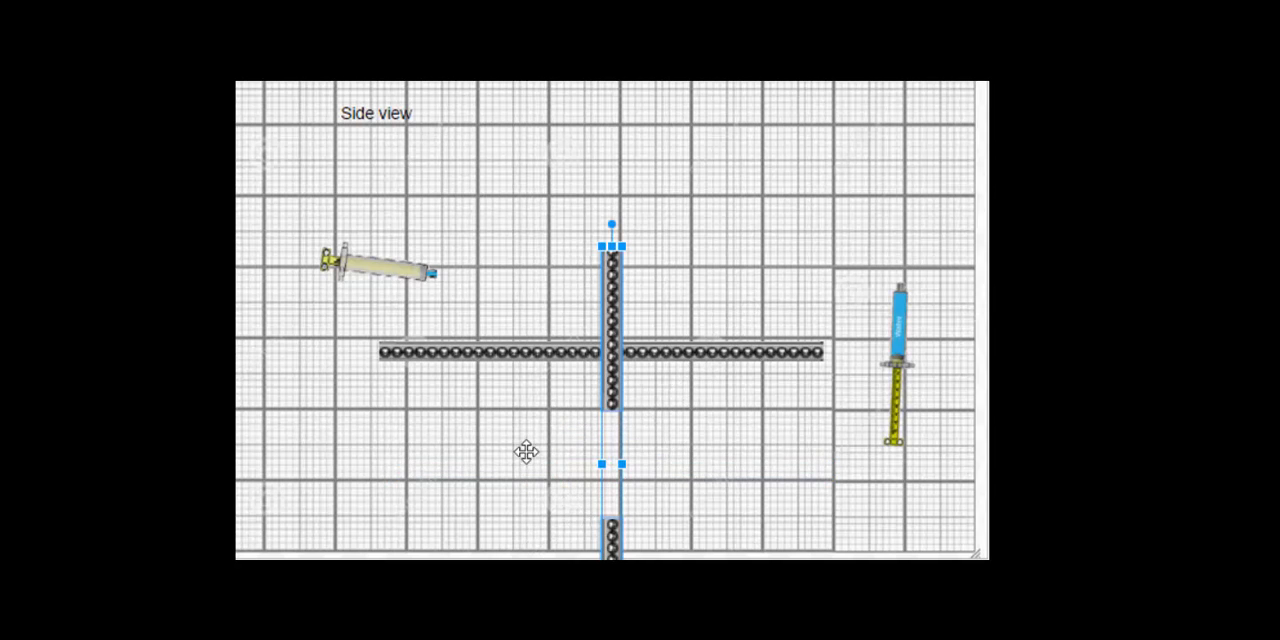
left_click(689, 463)
left_click_drag(612, 535, 813, 359)
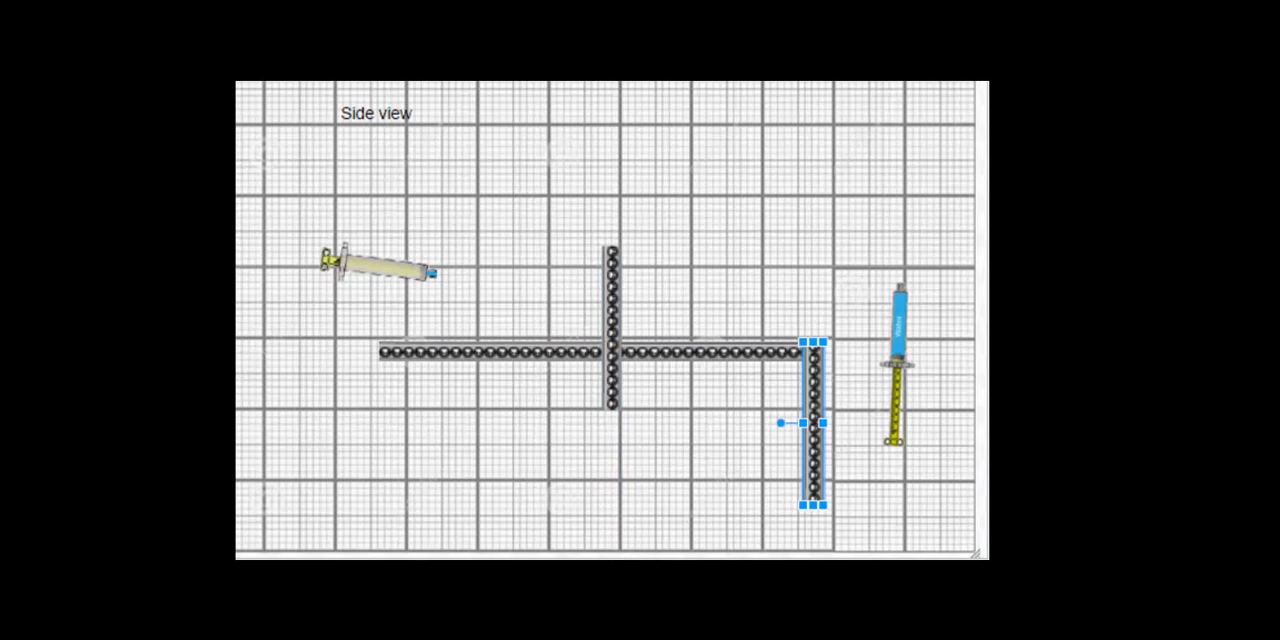
left_click_drag(612, 330, 389, 430)
Step: Move the pale syringe clear of the frame and add a duplicate of the horizontal strip as an arm rising about 30° from the left corner
left_click_drag(378, 266, 320, 229)
left_click(600, 352)
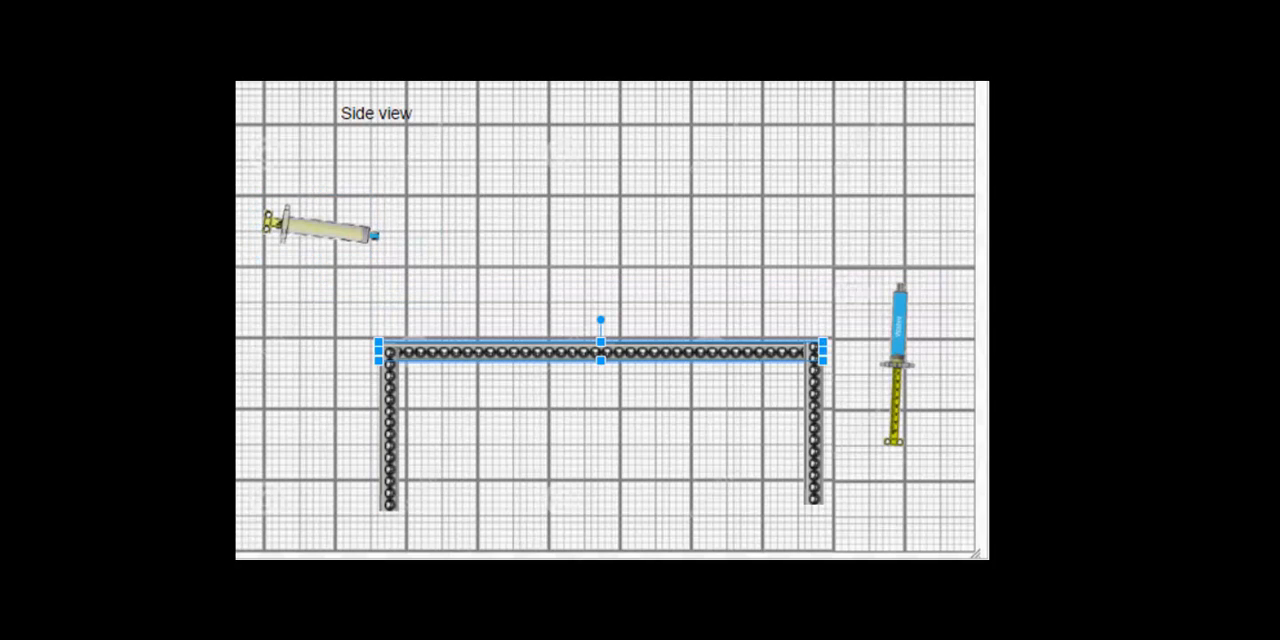
key("ctrl+d")
left_click_drag(614, 366, 576, 242)
left_click(626, 296)
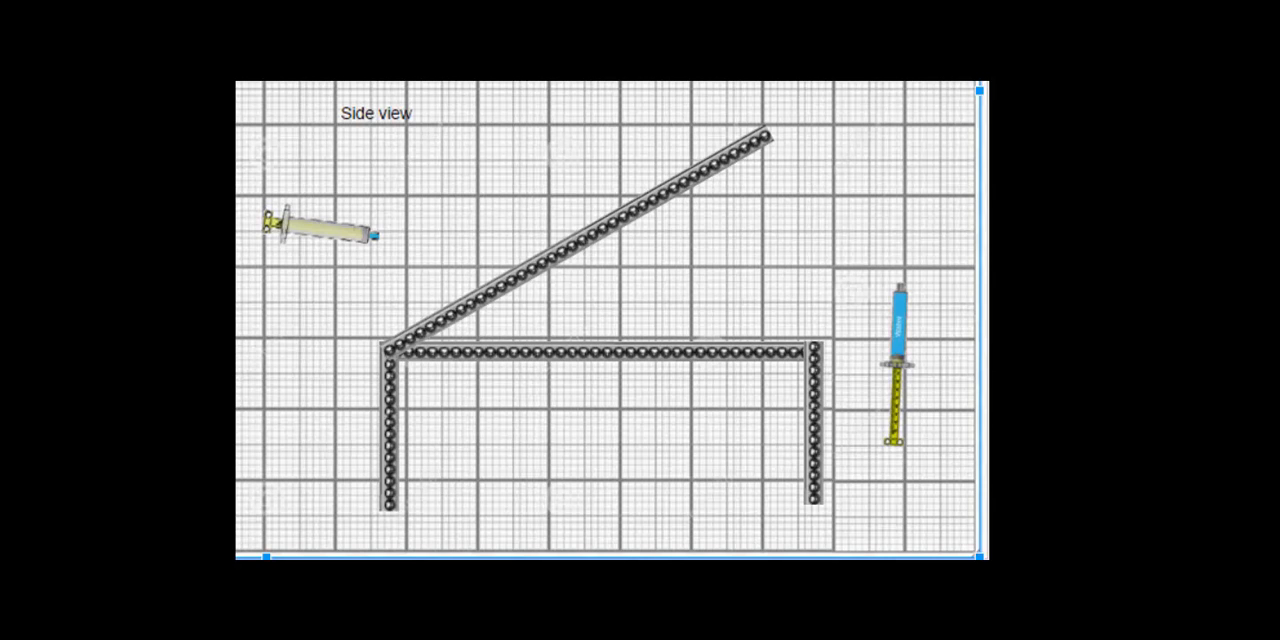
Step: Crop the inclined arm from its upper end to about three quarters of its length
left_click(585, 239)
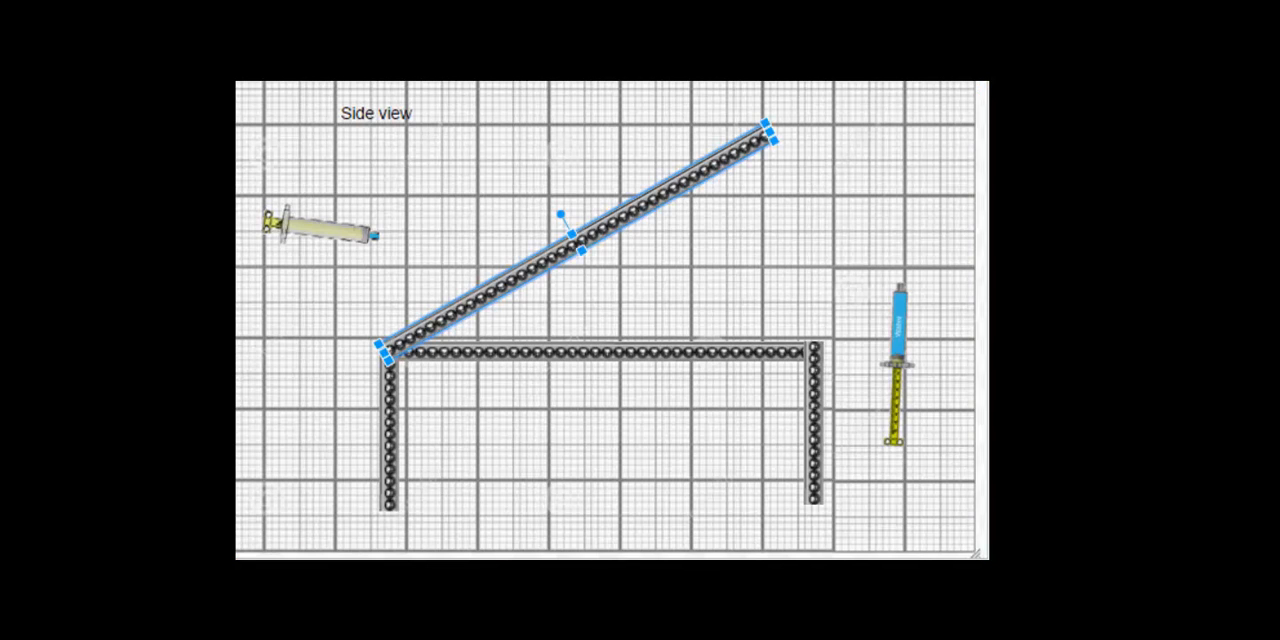
double_click(582, 240)
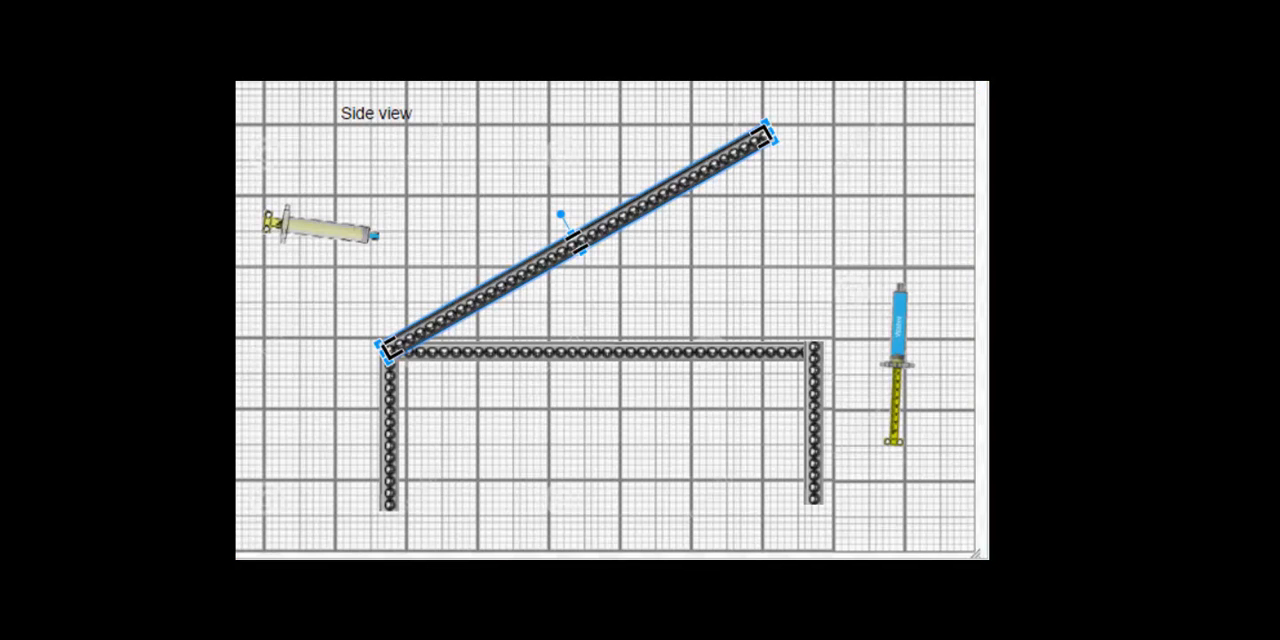
left_click_drag(764, 133, 665, 192)
key("Return")
left_click(690, 250)
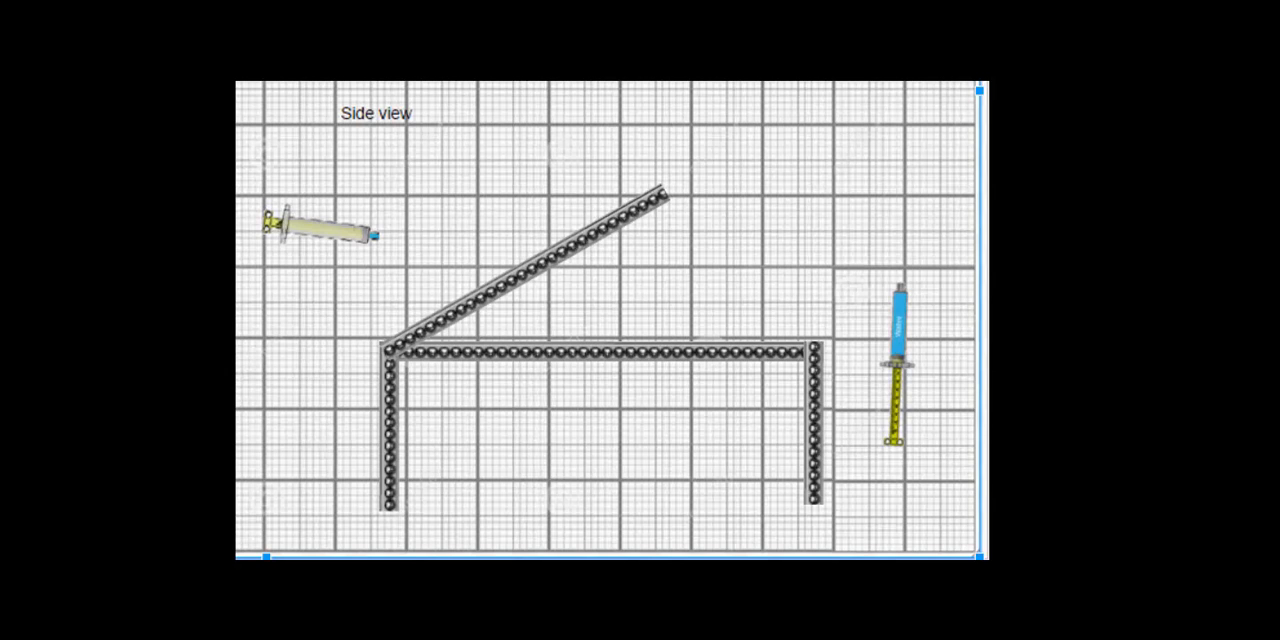
key("Escape")
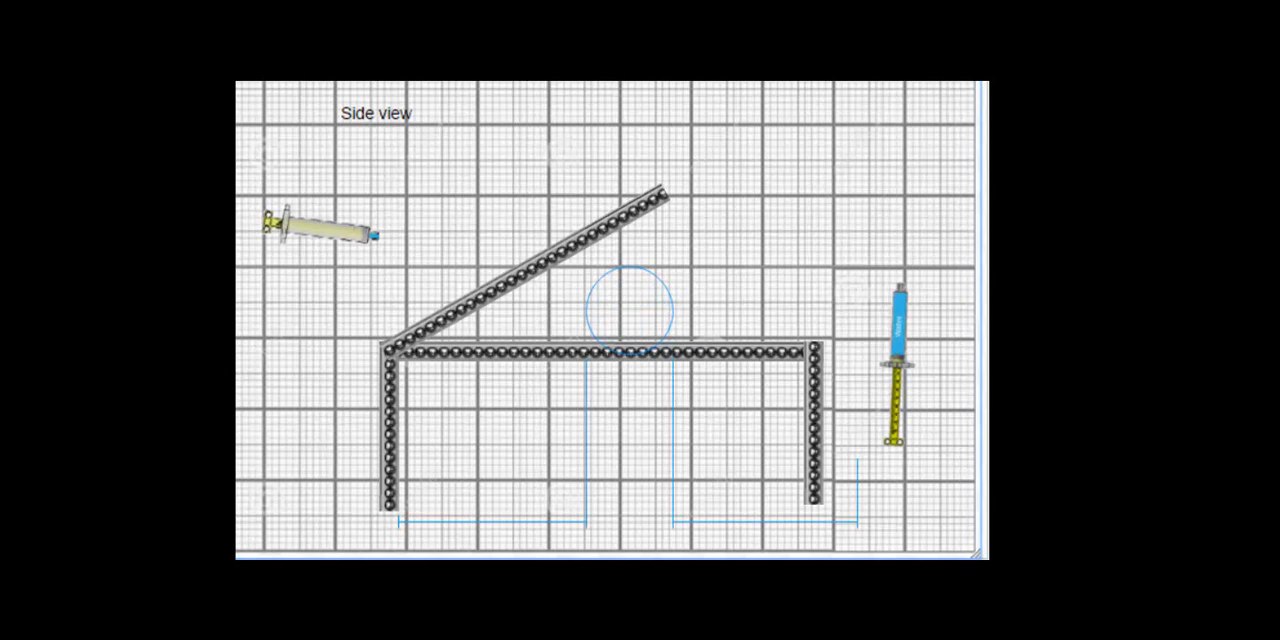
Step: Draw a red-filled circle a little over one grid square wide and place it as a wheel at the foot of the right leg
left_click_drag(586, 266, 673, 354)
left_click_drag(630, 311, 813, 334)
left_click(818, 342)
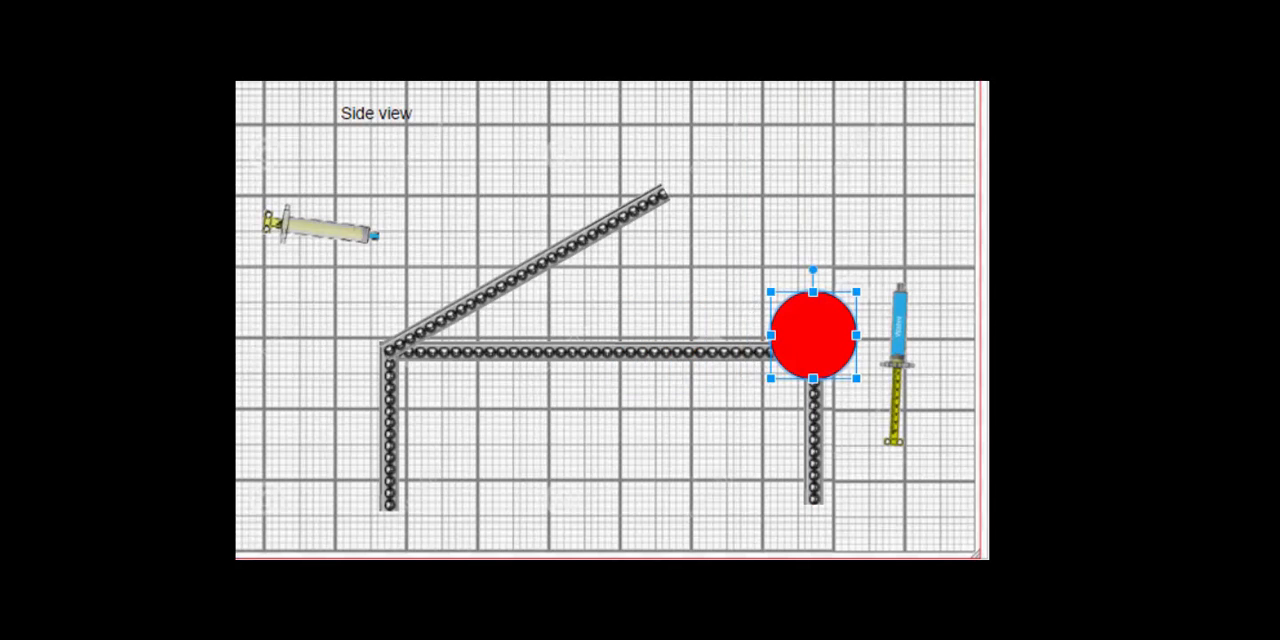
left_click(508, 94)
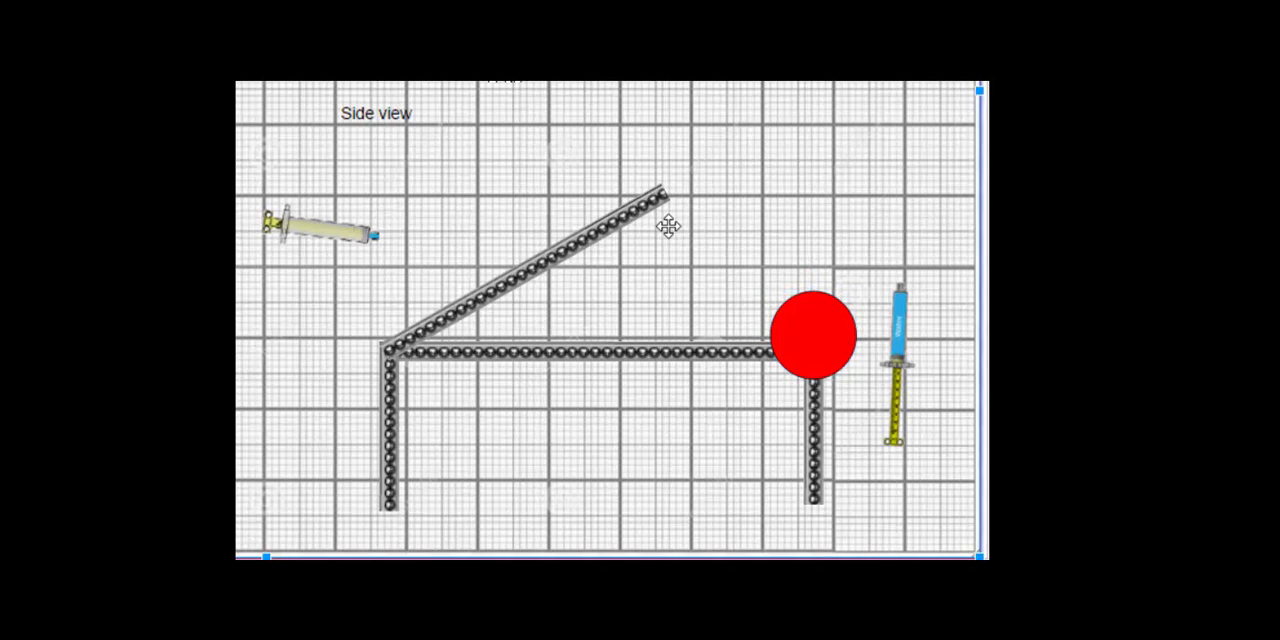
left_click(814, 345)
left_click_drag(814, 345, 816, 491)
left_click(757, 191)
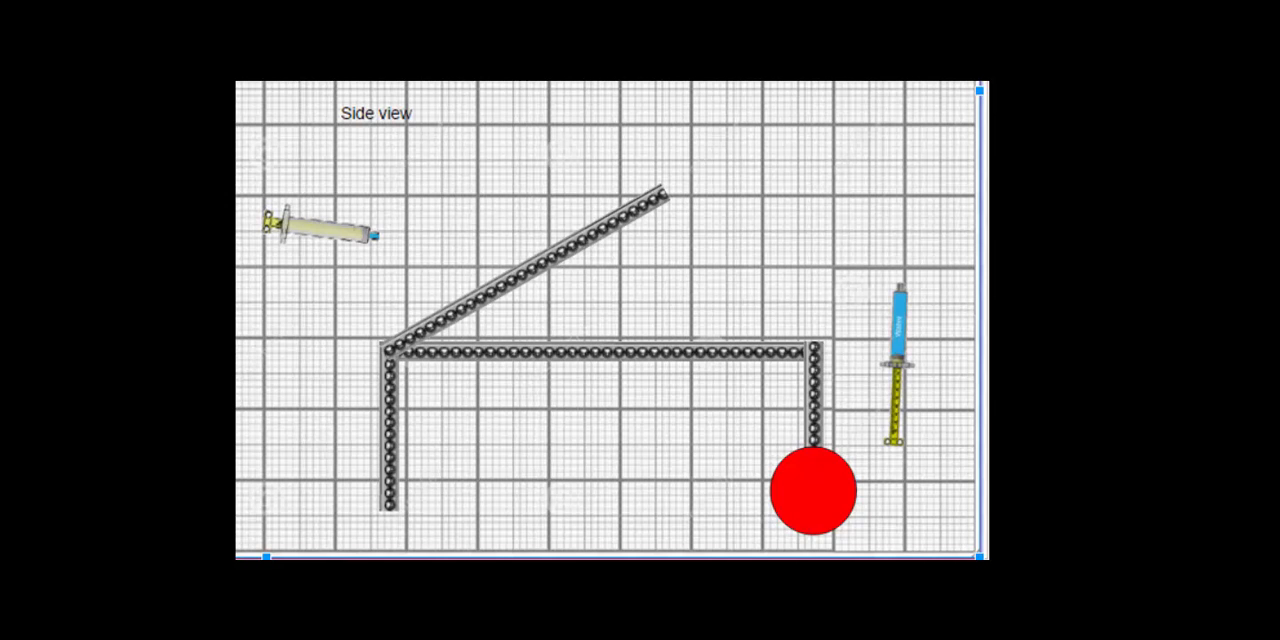
Step: Duplicate the red wheel and place the copy at the foot of the left leg
left_click(825, 488)
key("ctrl+c")
key("ctrl+v")
left_click_drag(823, 508, 410, 487)
left_click(680, 397)
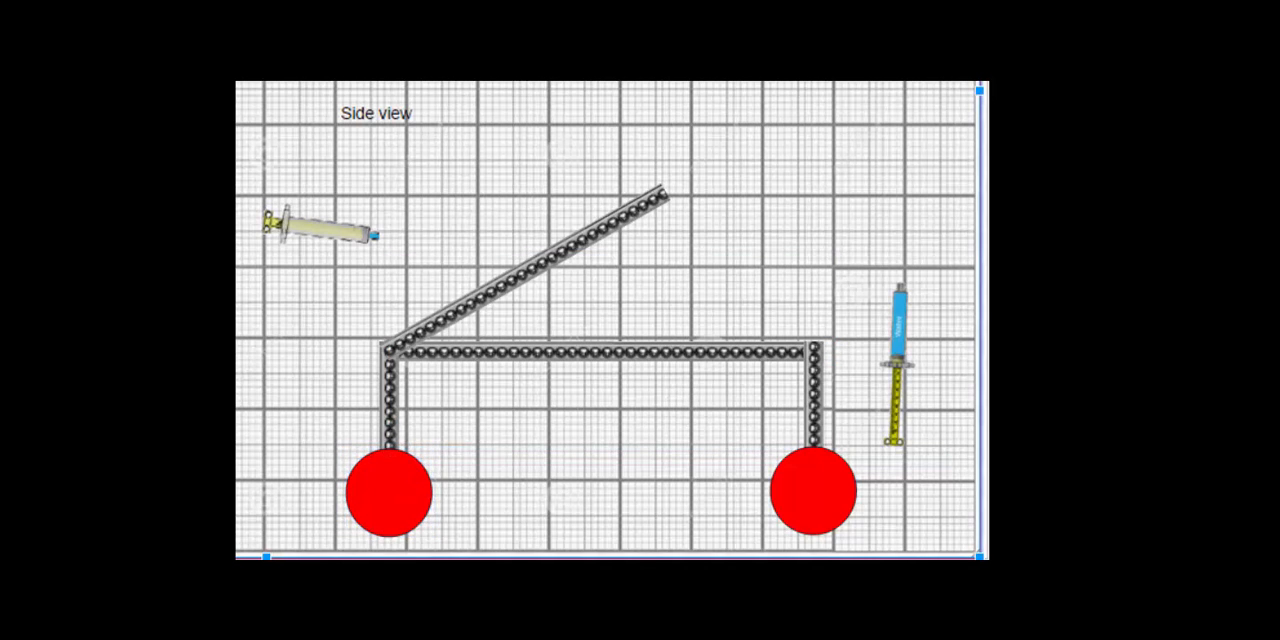
Step: Duplicate the long horizontal strip and place the copy across both legs, just above the wheels
left_click(594, 354)
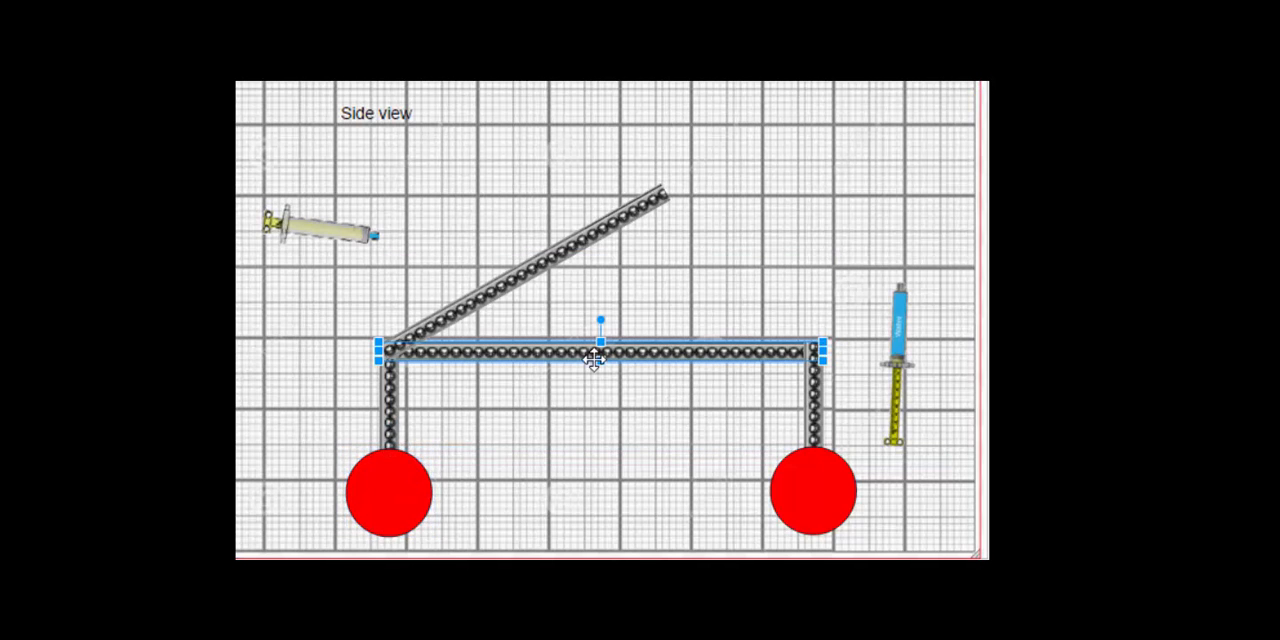
key("ctrl+d")
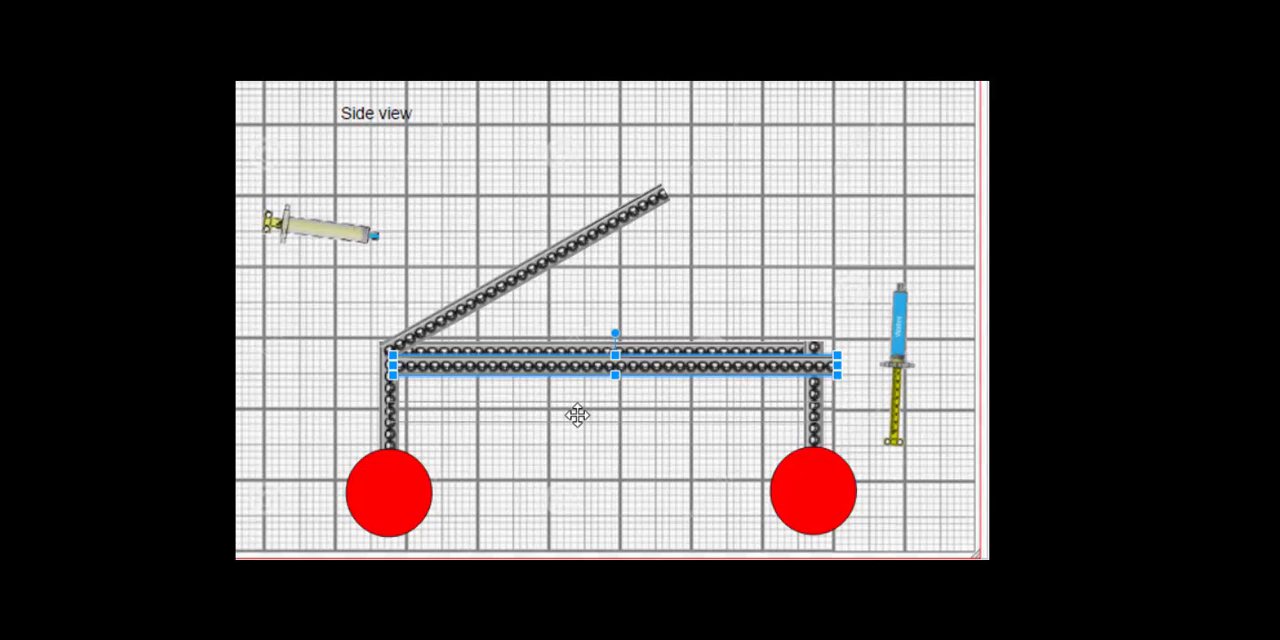
left_click_drag(571, 418, 582, 418)
left_click(860, 205)
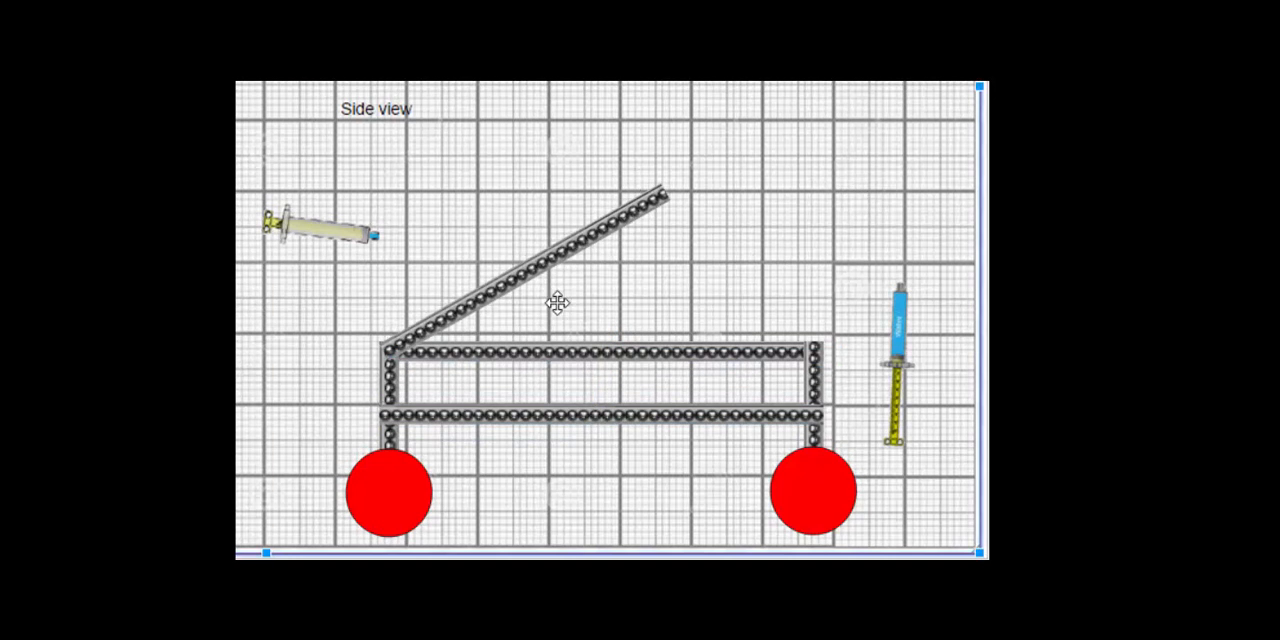
Step: Tilt the blue syringe about 20° from vertical and place it across the inclined arm with its plunger end on the upper horizontal strip
left_click(906, 346)
left_click(849, 377)
left_click(900, 352)
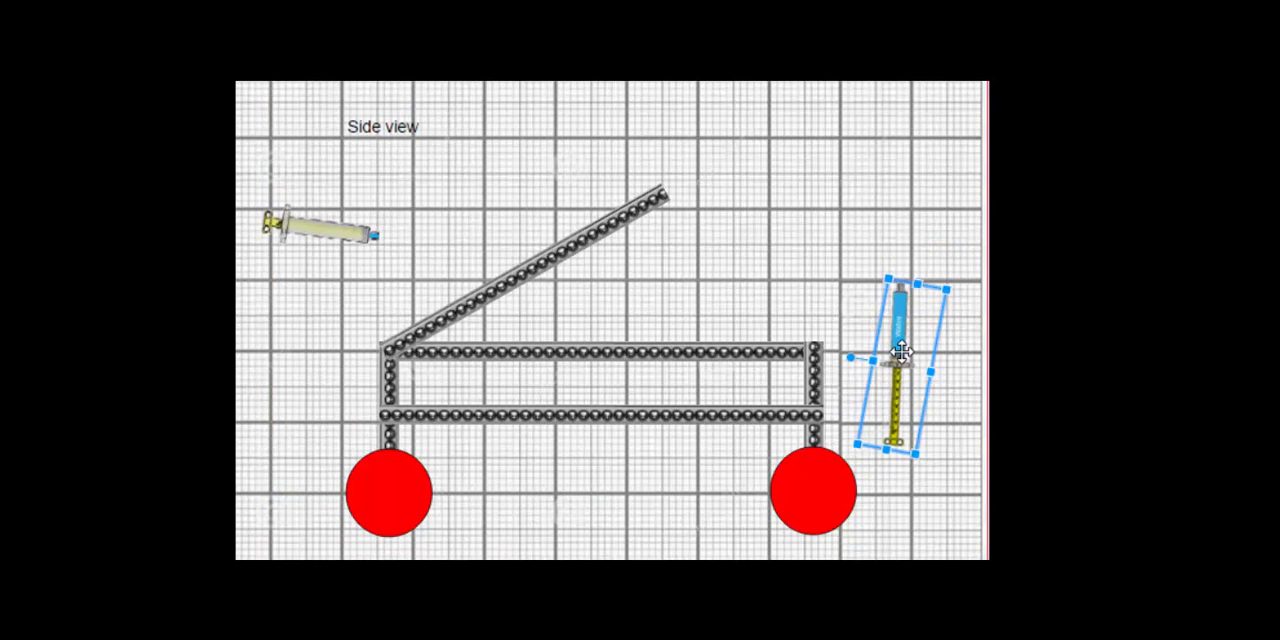
left_click(860, 343)
left_click(893, 343)
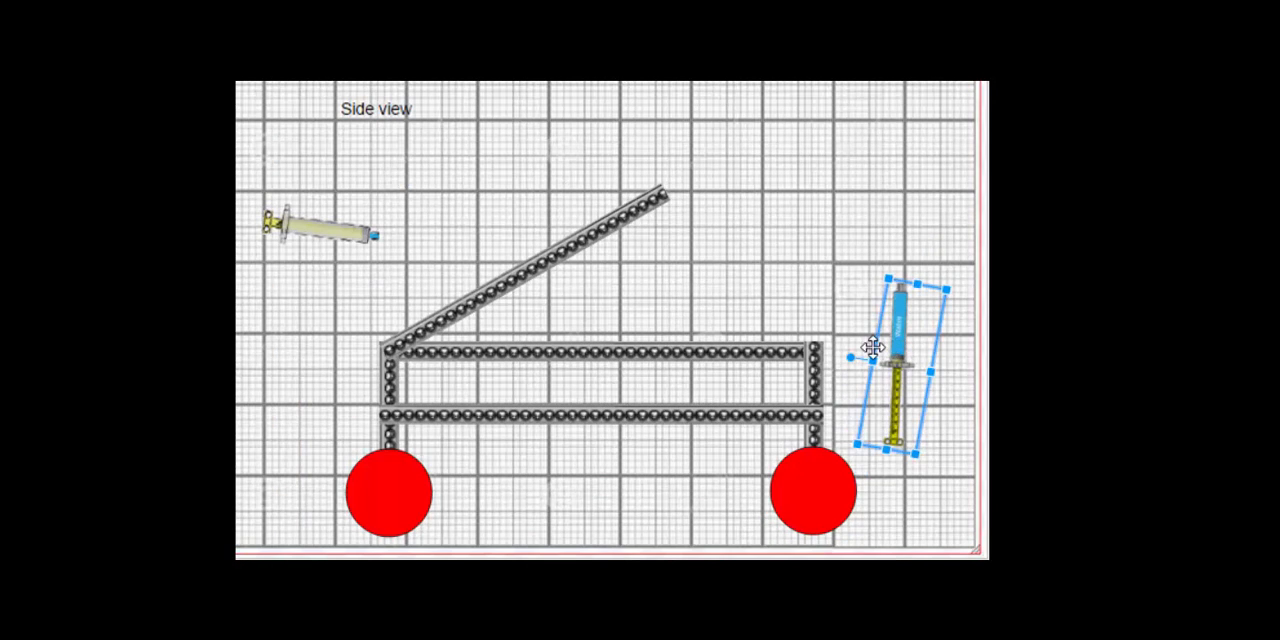
left_click_drag(849, 357, 860, 374)
left_click_drag(902, 363, 488, 240)
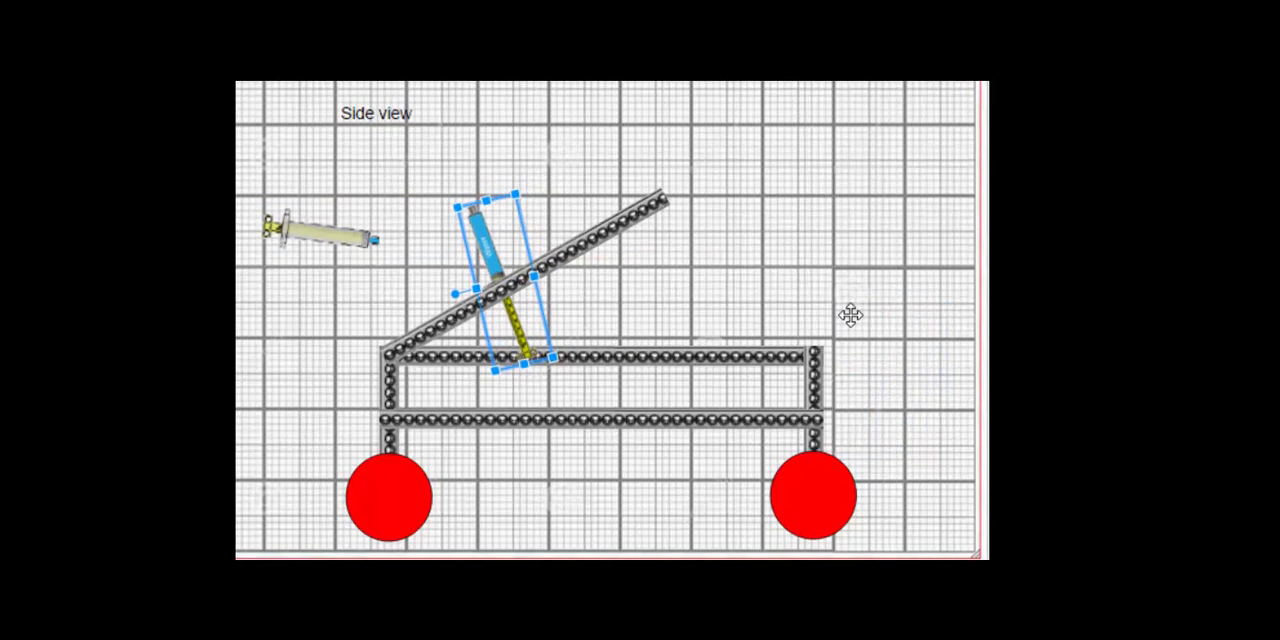
left_click(849, 314)
Step: Rotate the pale syringe 180° and place it above and to the right of the inclined arm's tip
left_click(309, 237)
left_click_drag(317, 281, 318, 100)
left_click_drag(283, 233, 816, 167)
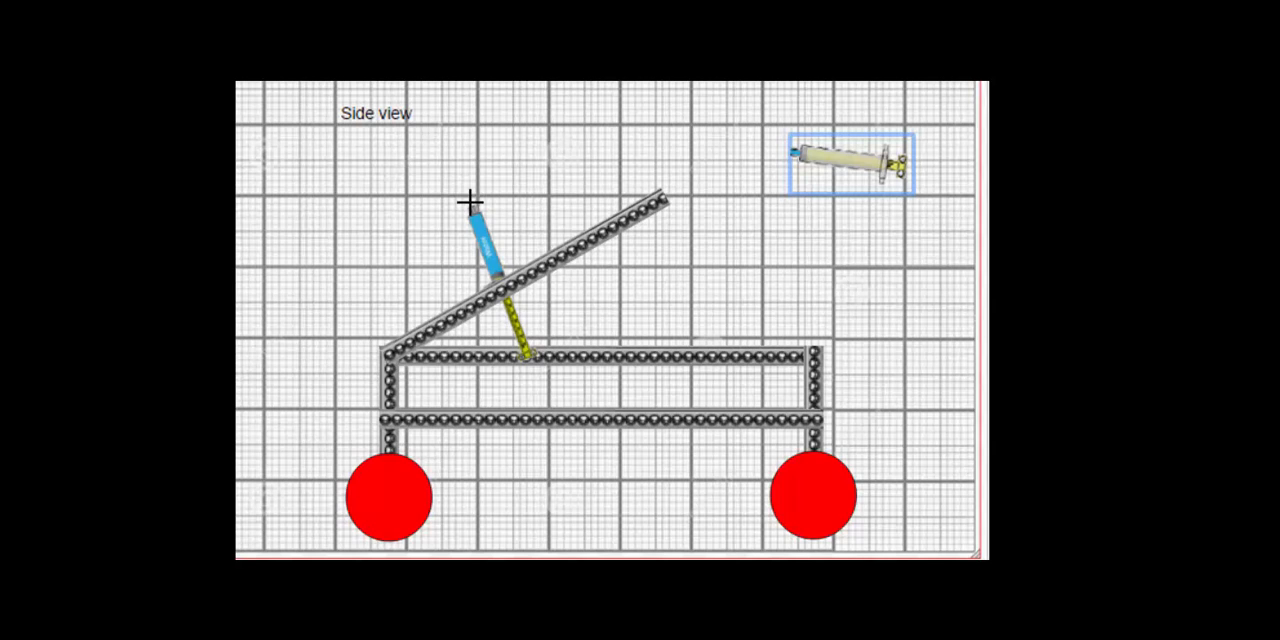
Step: Draw a thick cyan freehand curve as tubing from the blue syringe's nozzle to the pale syringe's nozzle
mouse_move(471, 200)
left_mouse_down()
mouse_move(537, 151)
mouse_move(763, 140)
mouse_move(797, 151)
left_mouse_up()
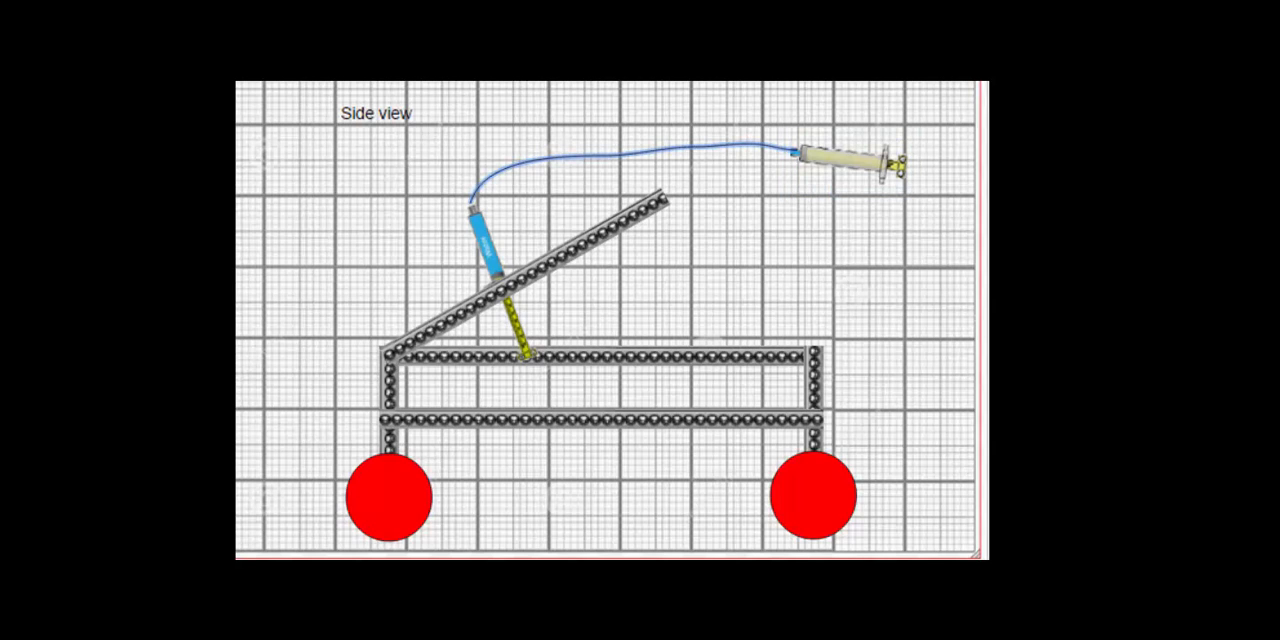
key("Escape")
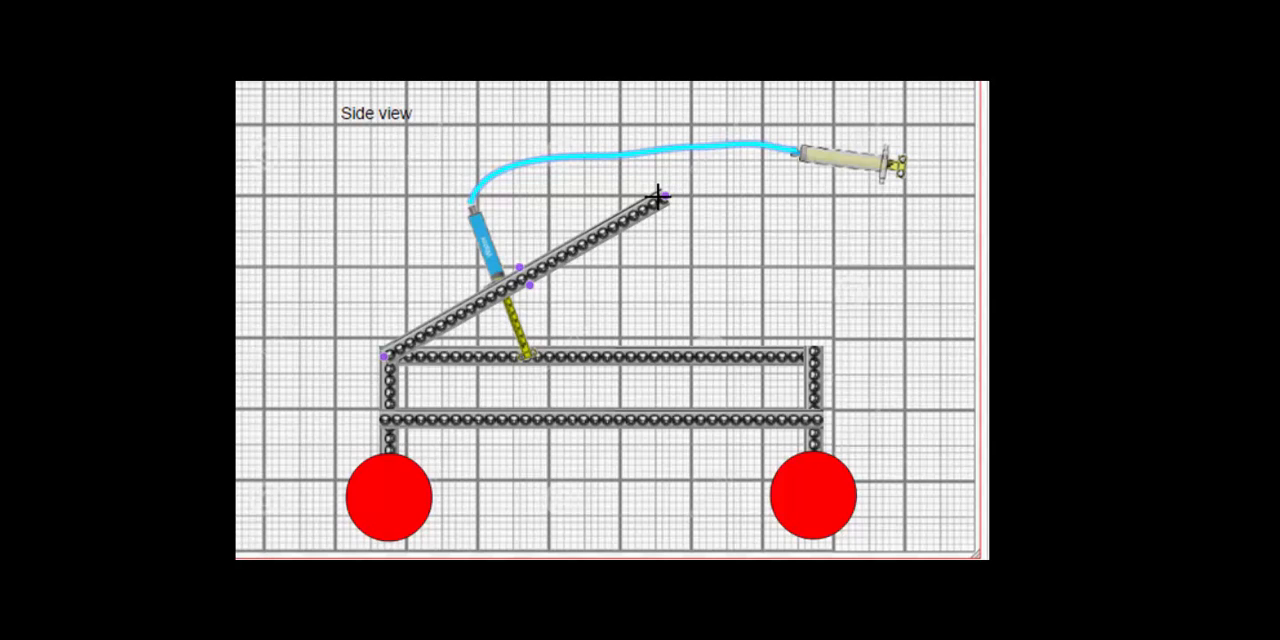
Step: Draw a thick straight white line from the inclined arm's tip down to the top of the right wheel
left_click_drag(660, 202, 800, 454)
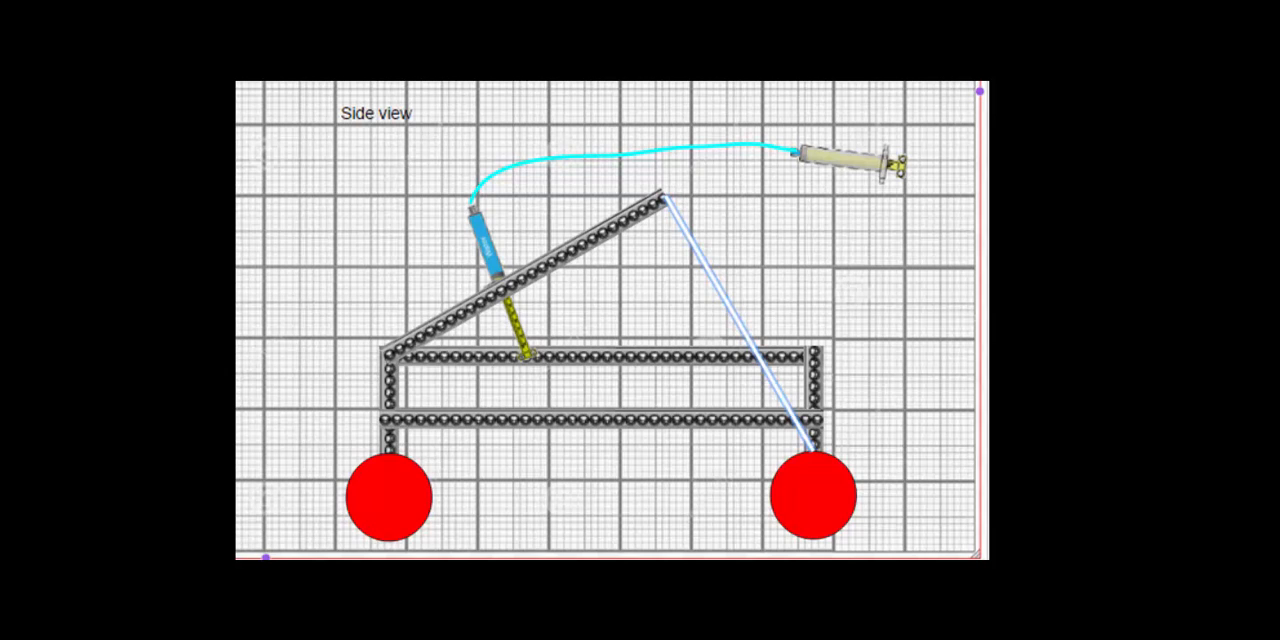
left_click(427, 47)
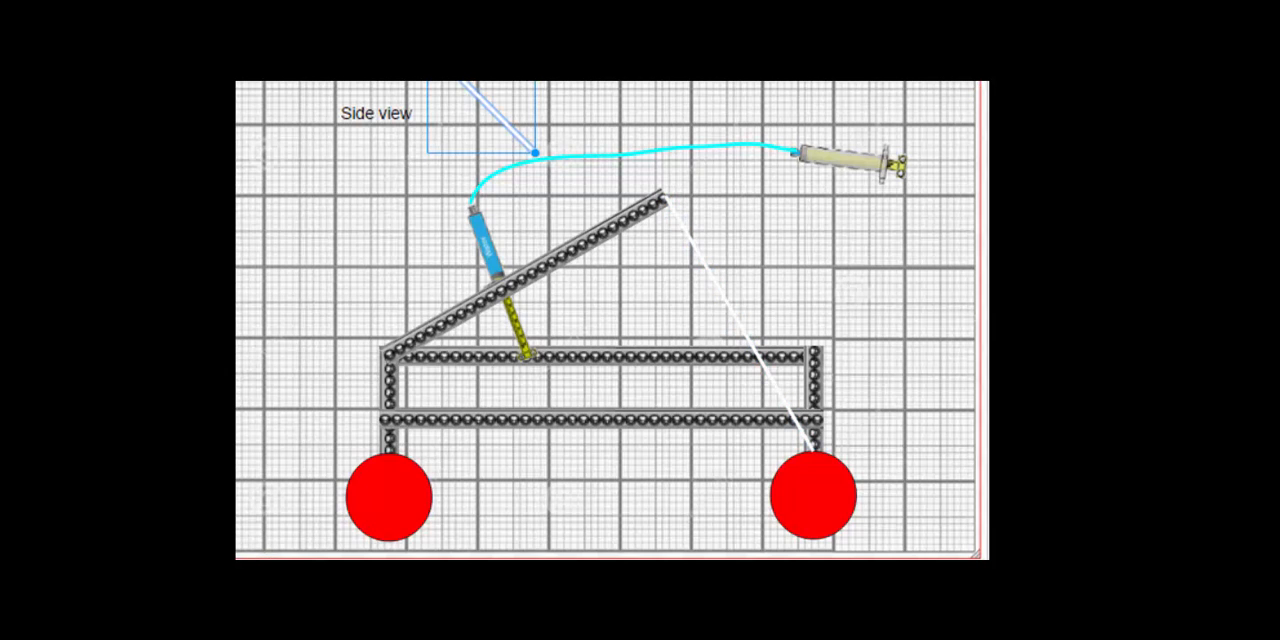
key("ctrl+z")
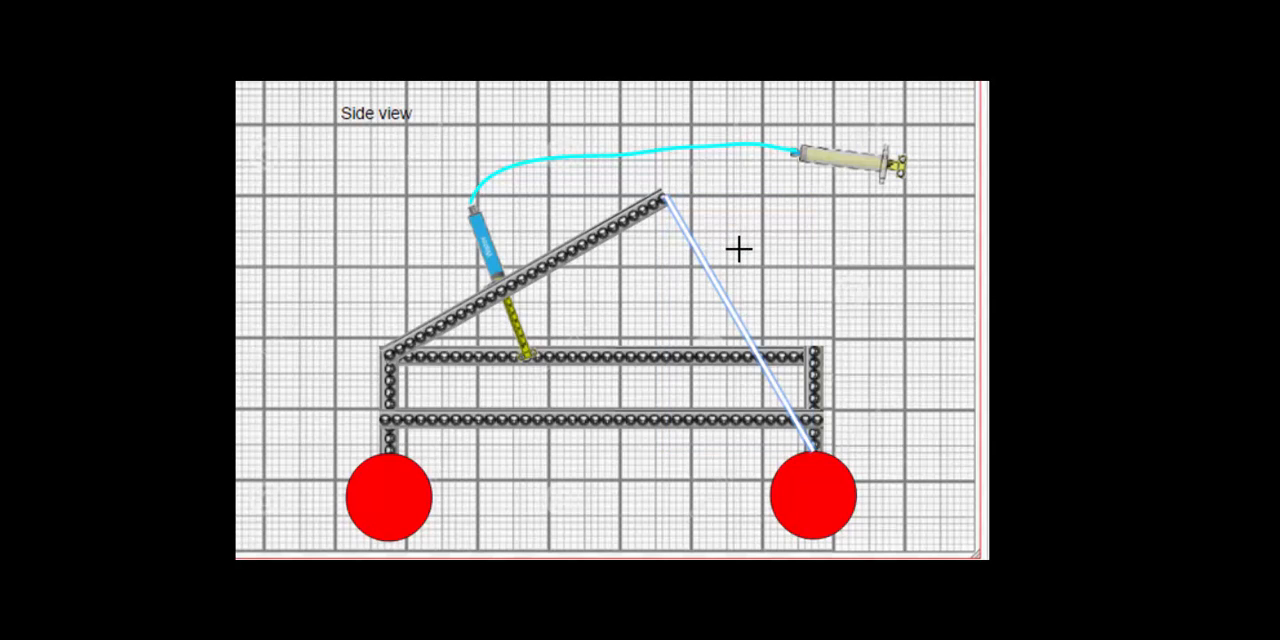
Step: Sketch a curved black arrow pointing upward above the inclined arm's tip, with a two-stroke arrowhead
mouse_move(713, 205)
left_mouse_down()
mouse_move(663, 105)
mouse_move(662, 134)
mouse_move(688, 108)
mouse_move(685, 91)
mouse_move(653, 102)
mouse_move(668, 105)
mouse_move(641, 141)
mouse_move(669, 112)
mouse_move(715, 122)
left_mouse_up()
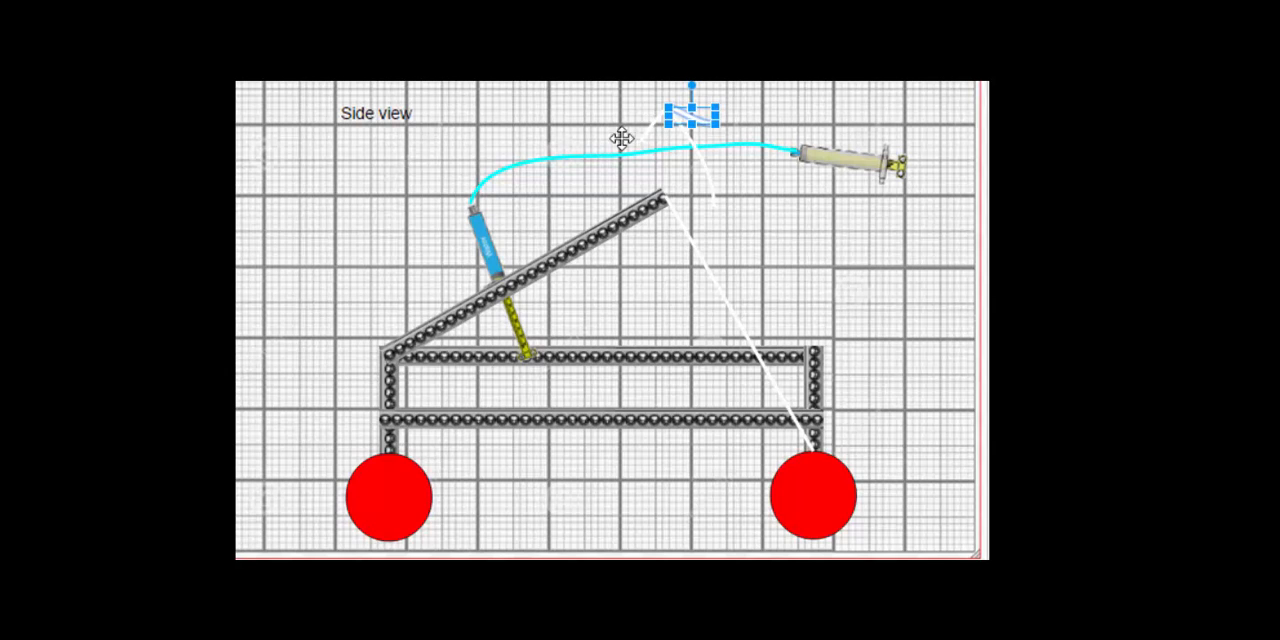
left_click(651, 124, "shift")
left_click(702, 151, "shift")
left_click(420, 74)
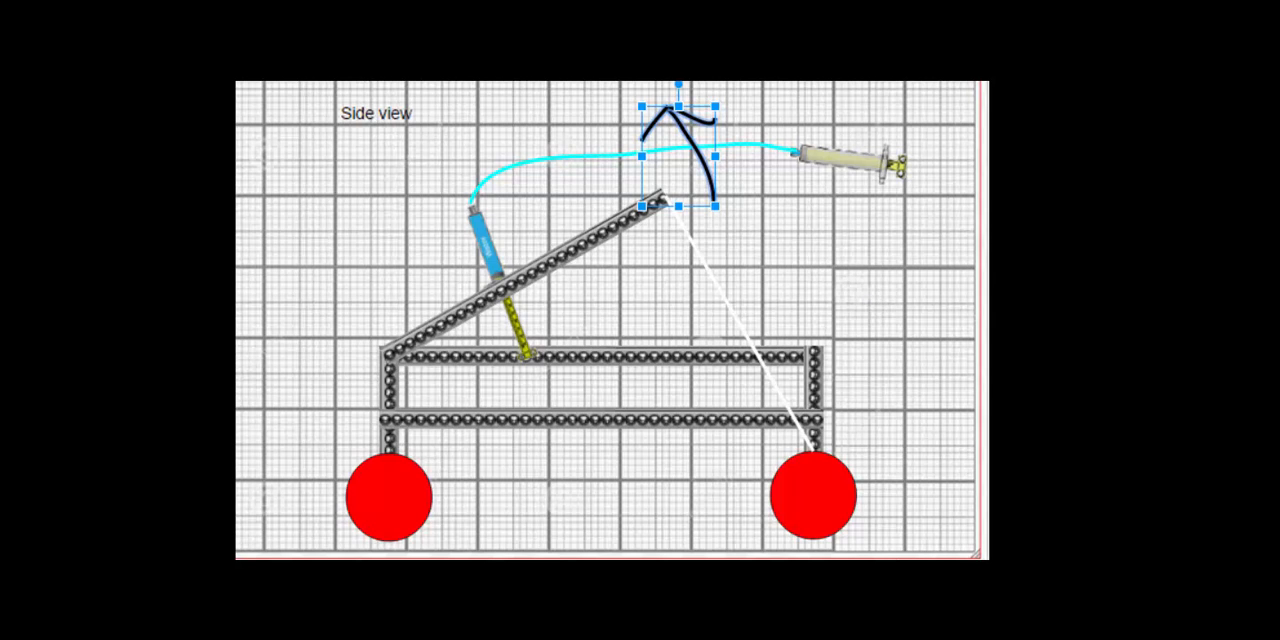
left_click(920, 322)
Step: Sketch a curved line rising from the pale syringe in the side view
mouse_move(872, 525)
left_mouse_down()
mouse_move(880, 509)
mouse_move(857, 466)
mouse_move(882, 463)
left_mouse_up()
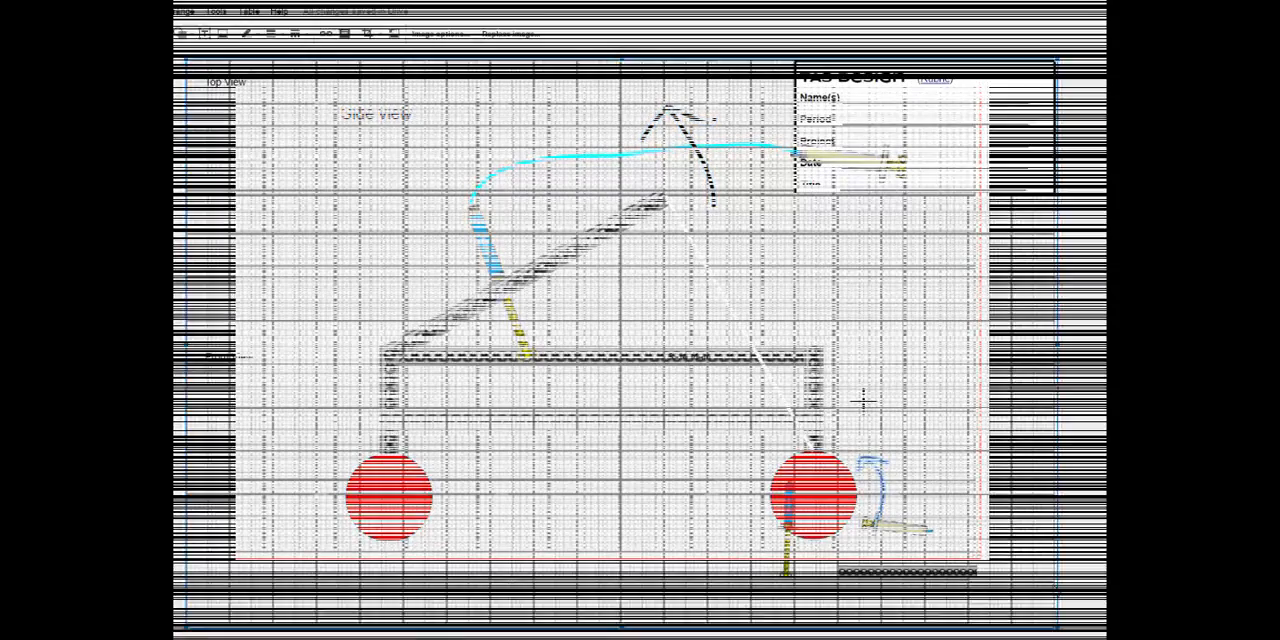